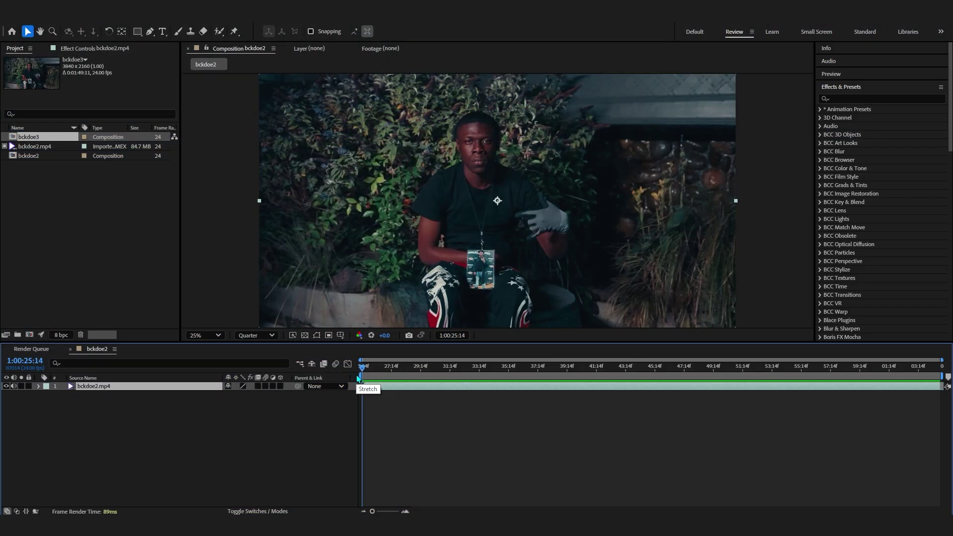
Run Scene Edit Detection on the bckdoe2.mp4 layer, splitting the layer at each scene edit without creating pre-comps.
drag(359, 378, 456, 424)
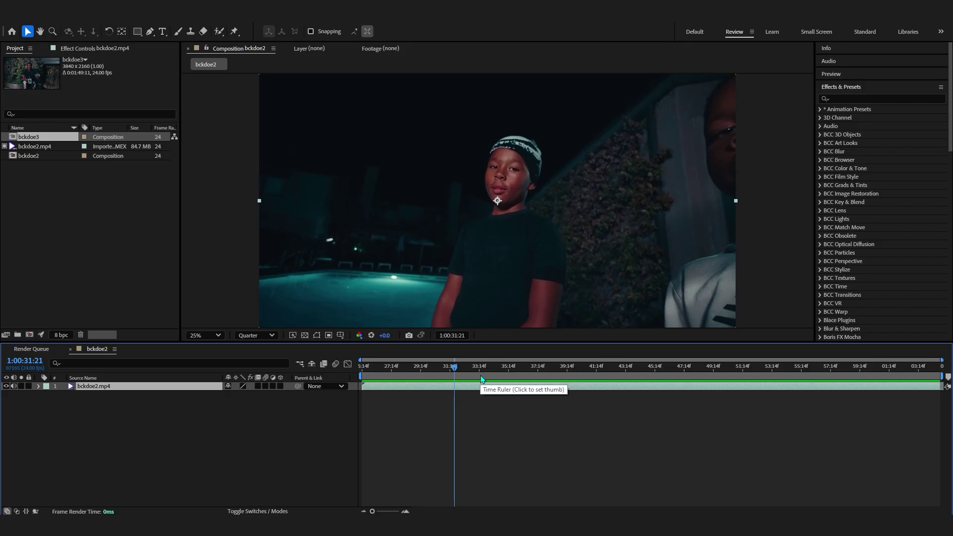
drag(482, 380, 504, 425)
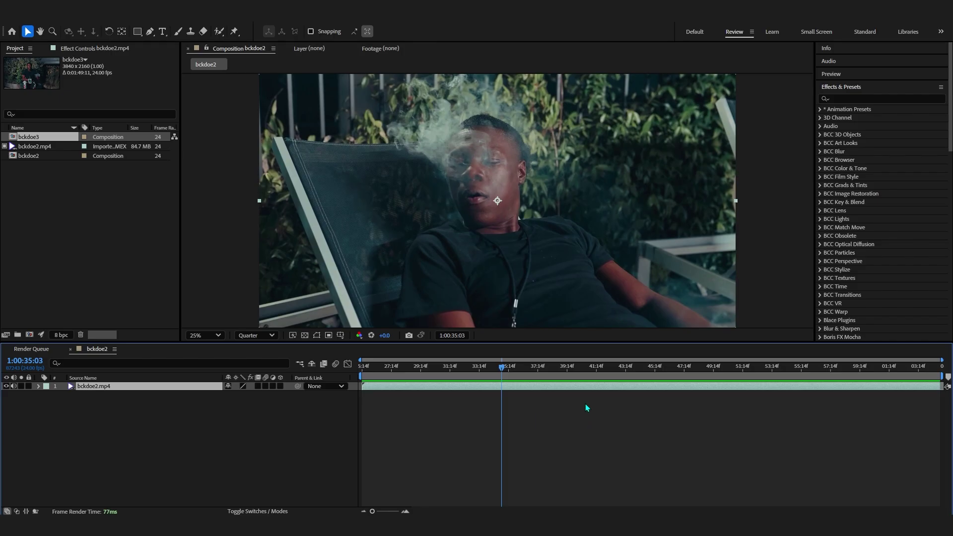
drag(552, 372, 491, 369)
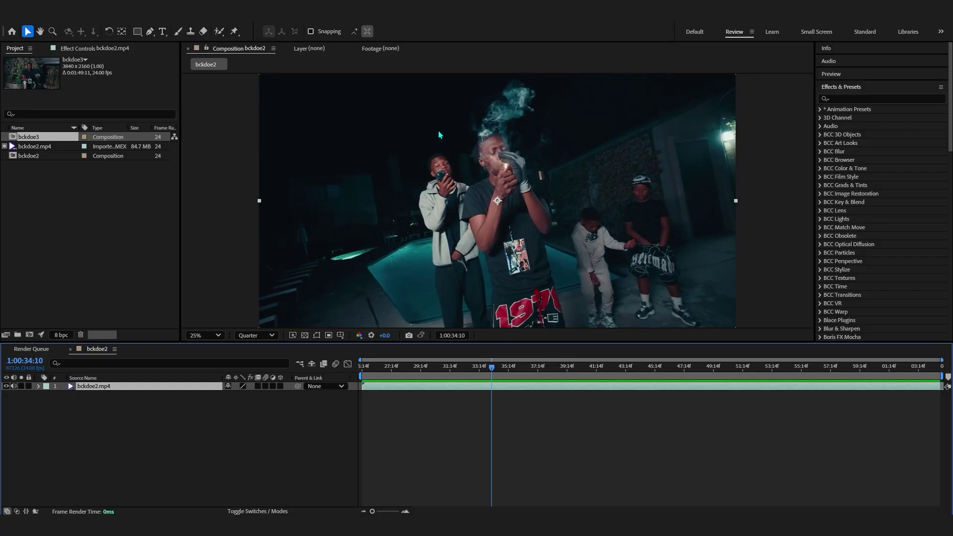
right_click(107, 390)
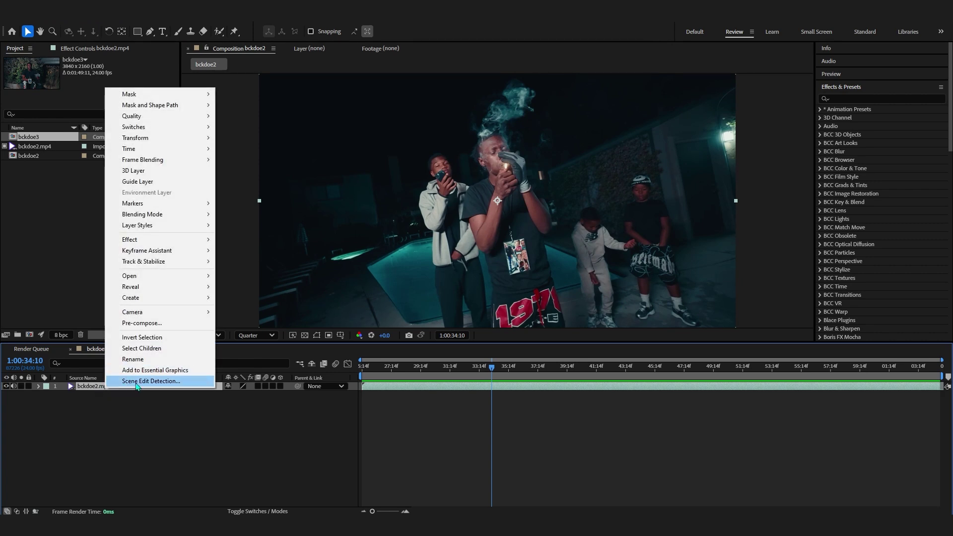
click(137, 381)
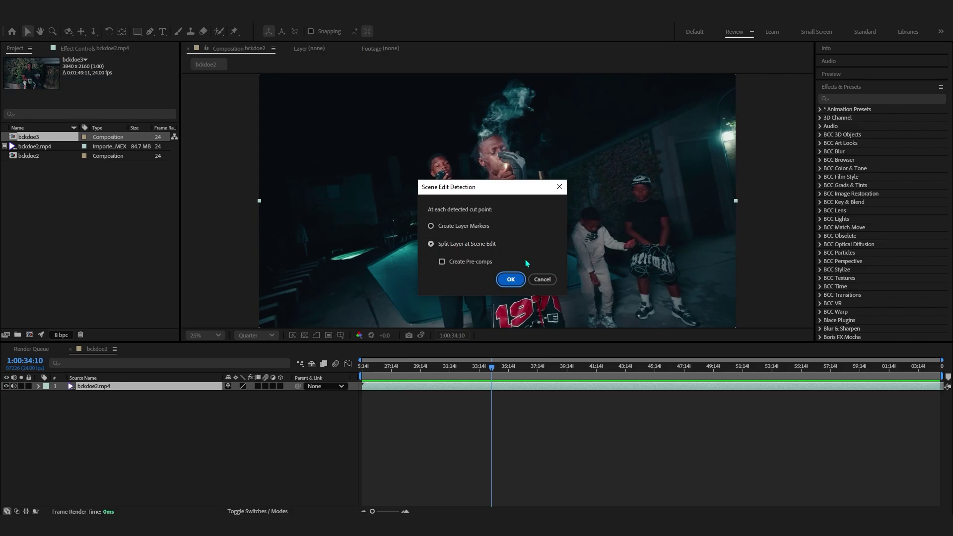
click(511, 279)
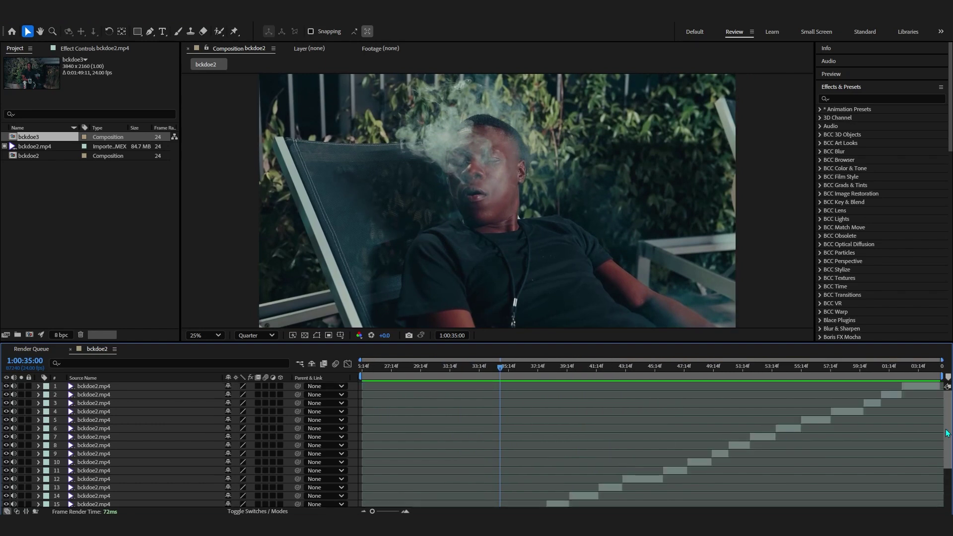
Examine the split clips in the timeline around 1:00:34:00 and play them back to check the cut points.
mouse_move(500, 368)
mouse_down()
mouse_move(463, 367)
mouse_move(485, 370)
mouse_up()
scroll(502, 385, up, 1)
scroll(502, 386, up, 6)
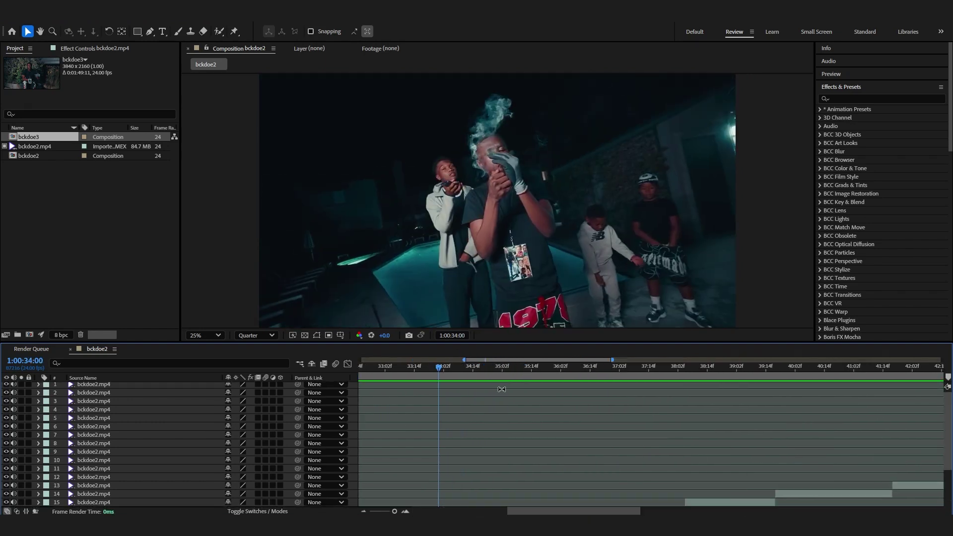
scroll(505, 401, down, 2)
scroll(506, 391, up, 2)
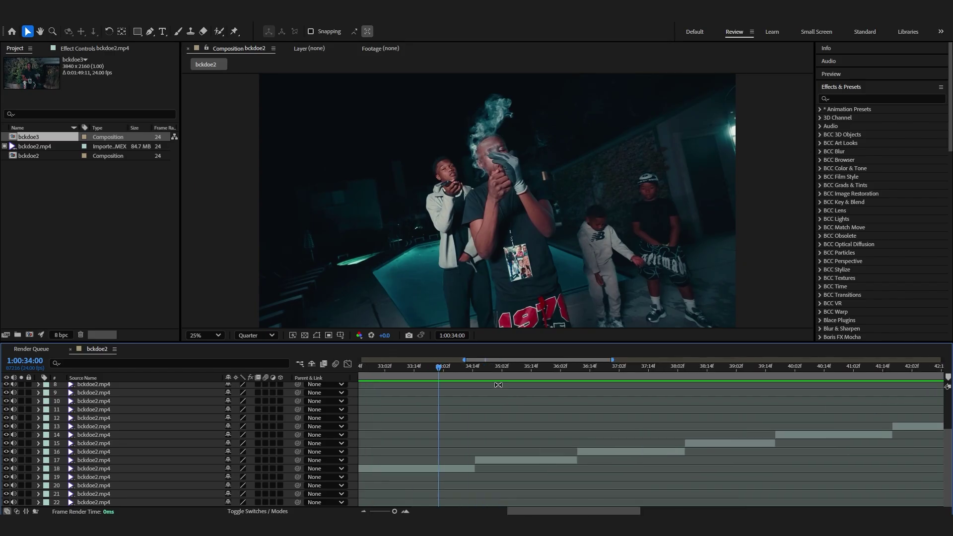
click(504, 368)
click(870, 368)
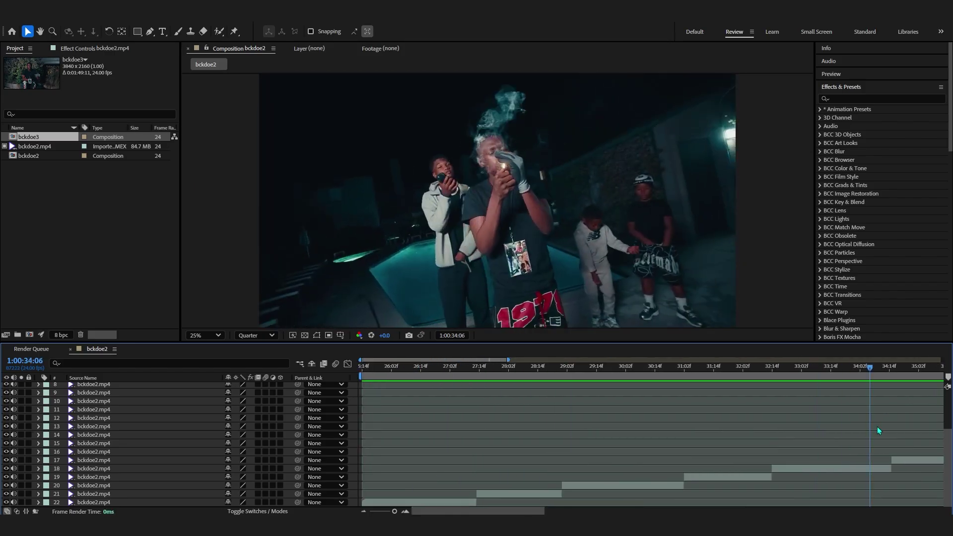
scroll(876, 429, down, 2)
key(space)
scroll(860, 435, down, 2)
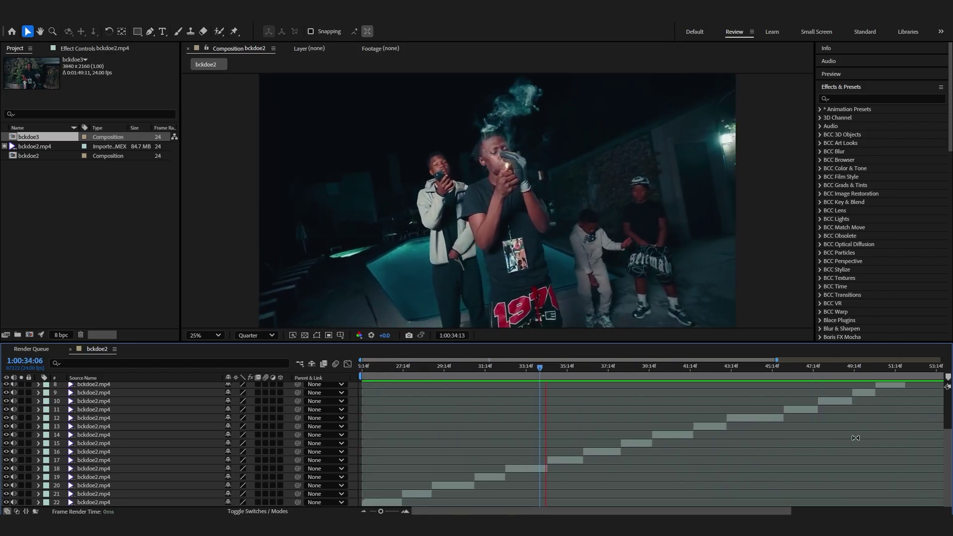
scroll(735, 442, down, 2)
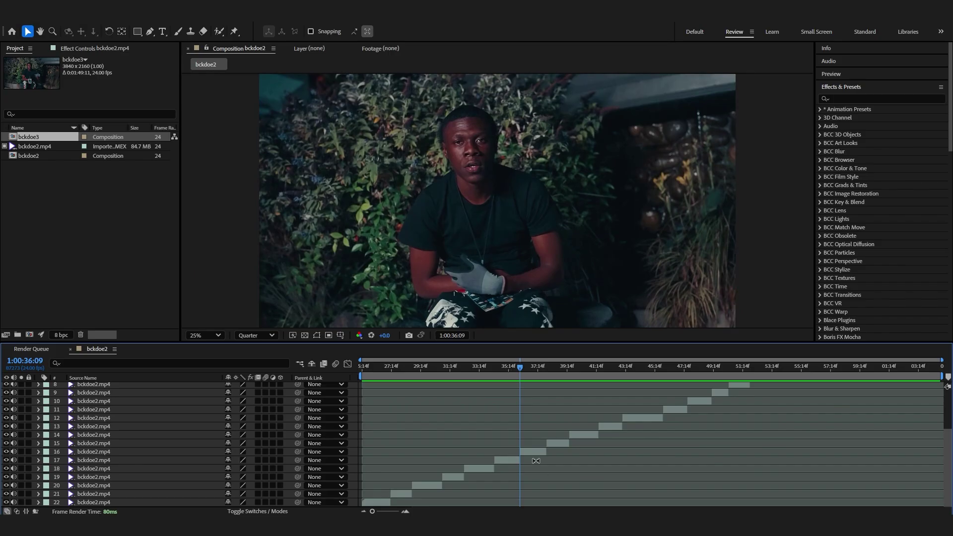
Pre-compose the opening clips, layers 17 to 22, into one composition.
click(493, 372)
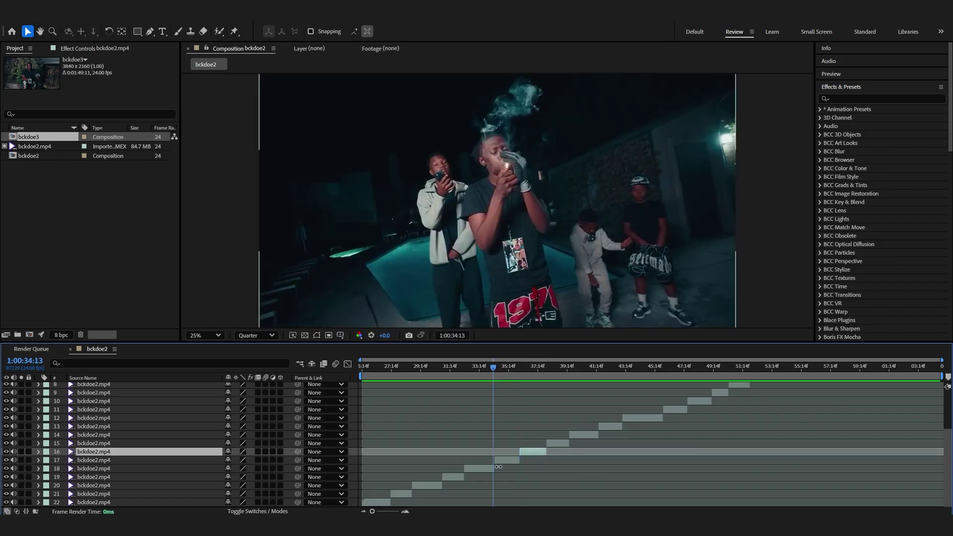
shift+click(372, 503)
right_click(372, 502)
click(397, 436)
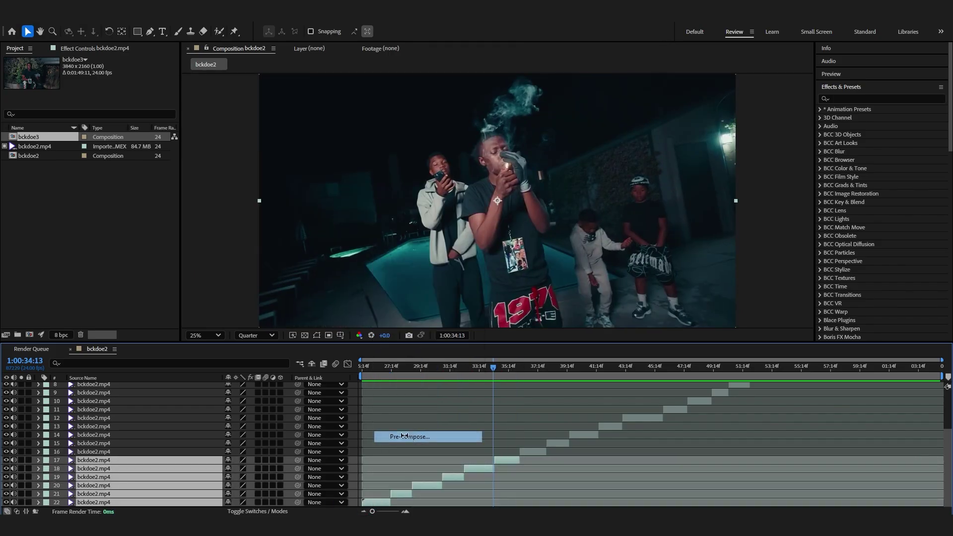
click(526, 338)
Play back the cut after the opening pre-comp and pre-compose all the remaining bckdoe2.mp4 clips together.
drag(470, 370, 501, 397)
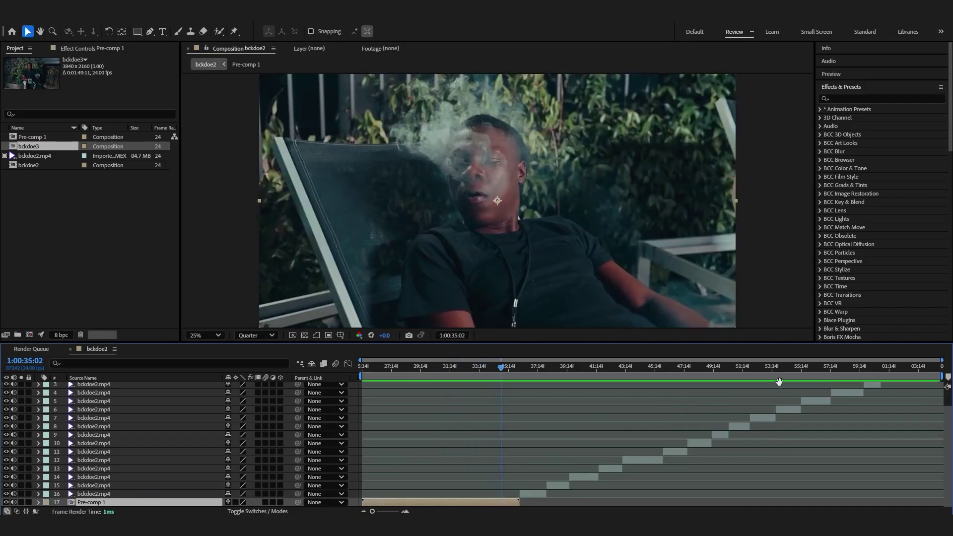
key(space)
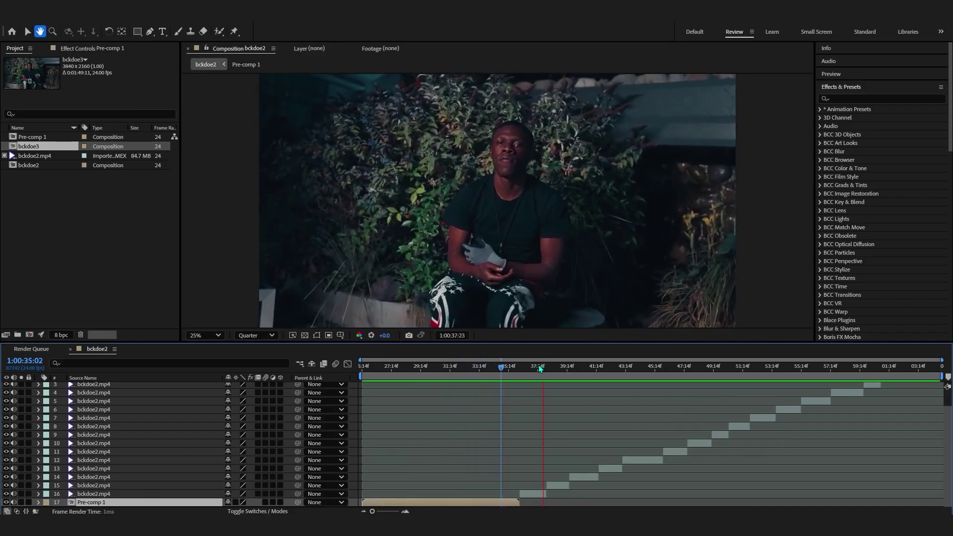
click(538, 366)
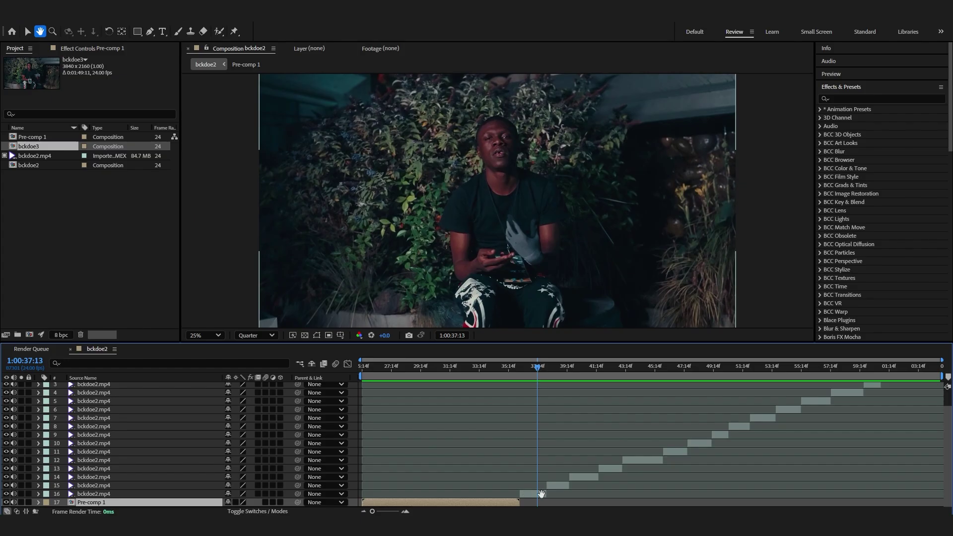
key(ctrl+a)
scroll(745, 437, up, 1)
right_click(859, 413)
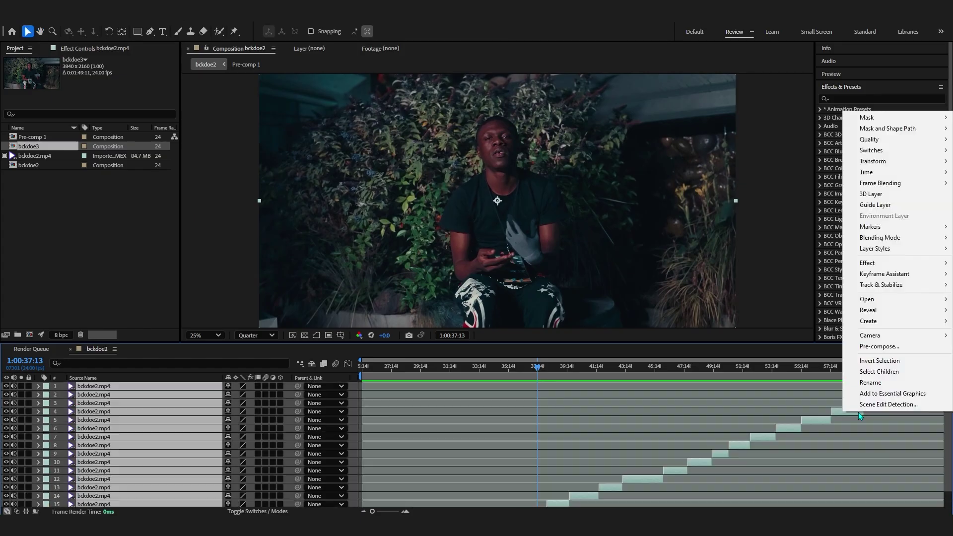
click(879, 347)
click(524, 338)
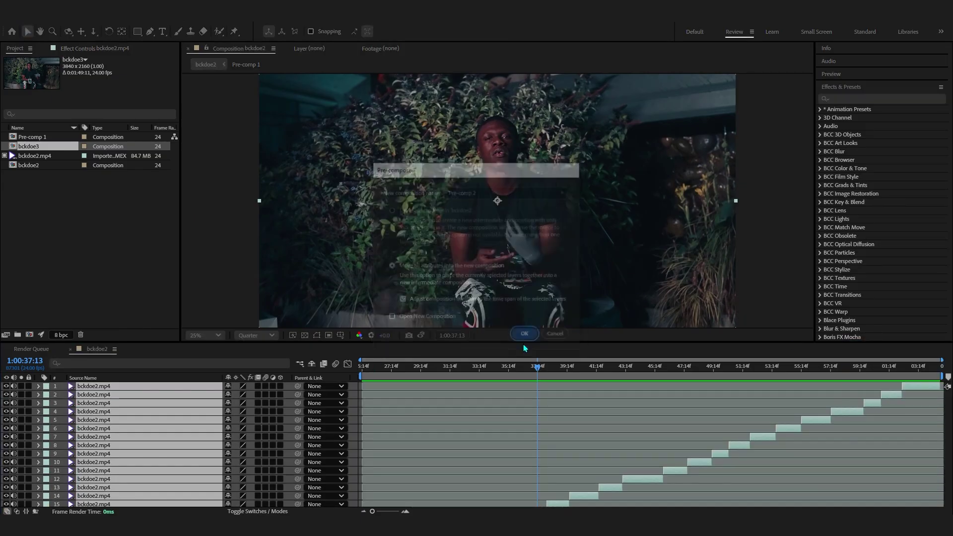
Check the cut between the two pre-comps, then open Pre-comp 2 and play its first clip.
drag(504, 368, 717, 442)
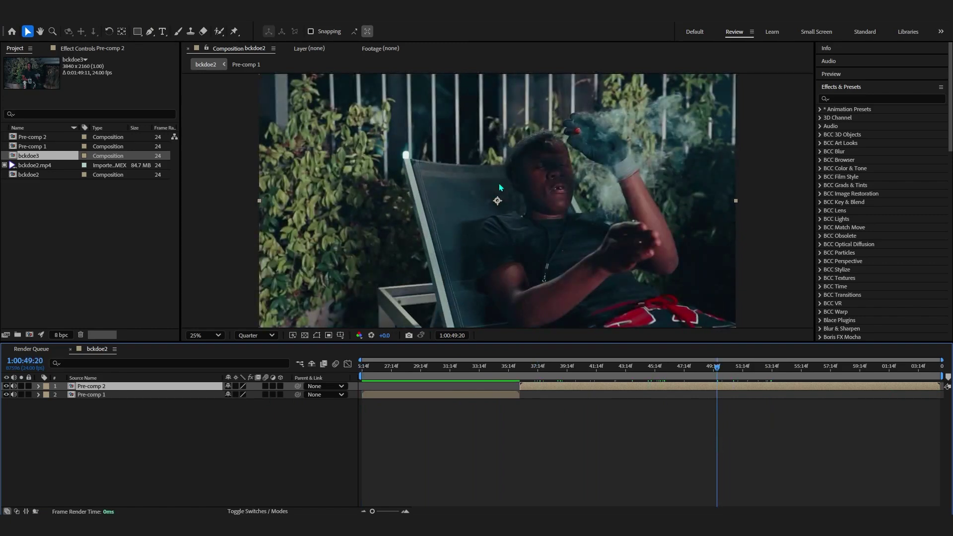
drag(776, 367, 521, 428)
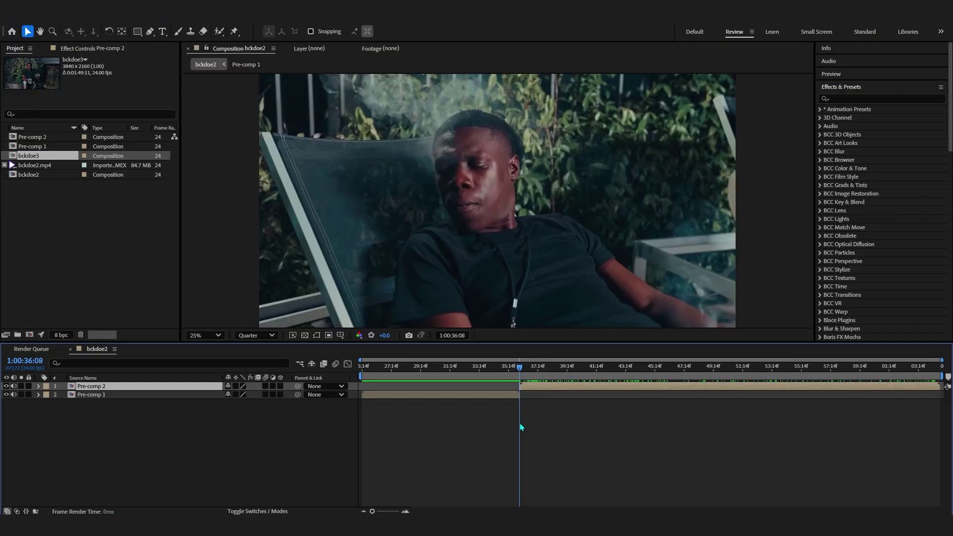
mouse_move(542, 378)
mouse_down()
mouse_move(498, 371)
mouse_move(272, 458)
mouse_move(383, 439)
mouse_move(524, 382)
mouse_up()
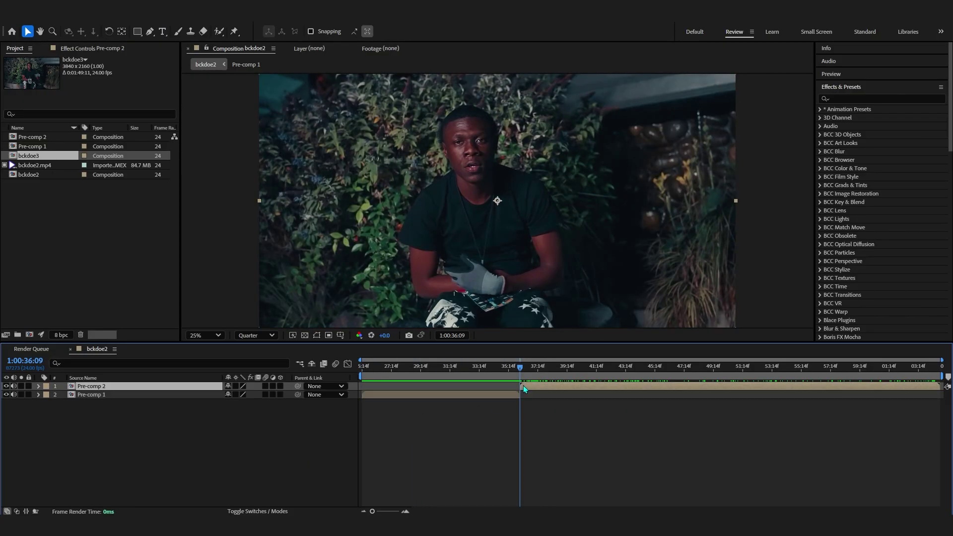
double_click(525, 388)
scroll(318, 476, down, 2)
key(equal)
key(equal)
key(space)
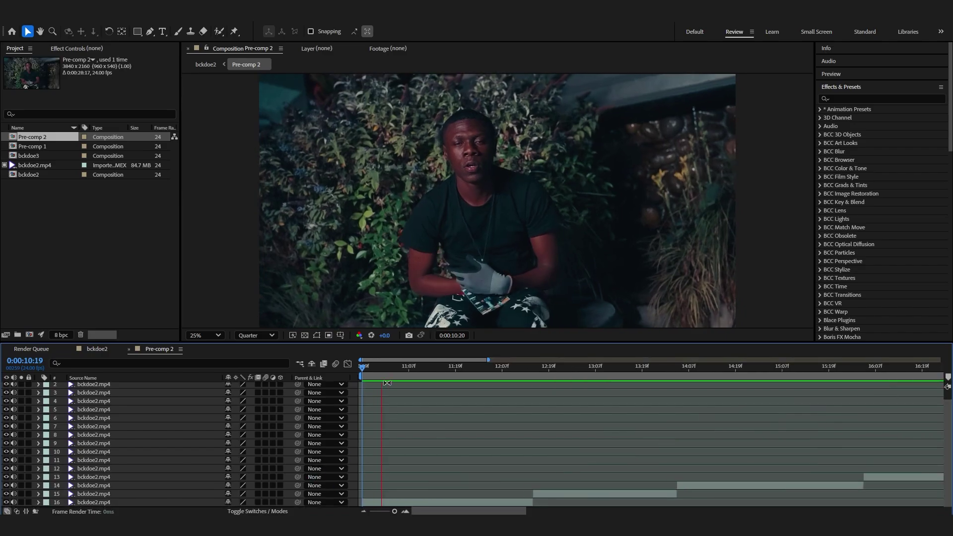
key(space)
key(space)
key(space)
Pre-compose the first clip, layer 16, inside Pre-comp 2 into its own composition.
click(523, 504)
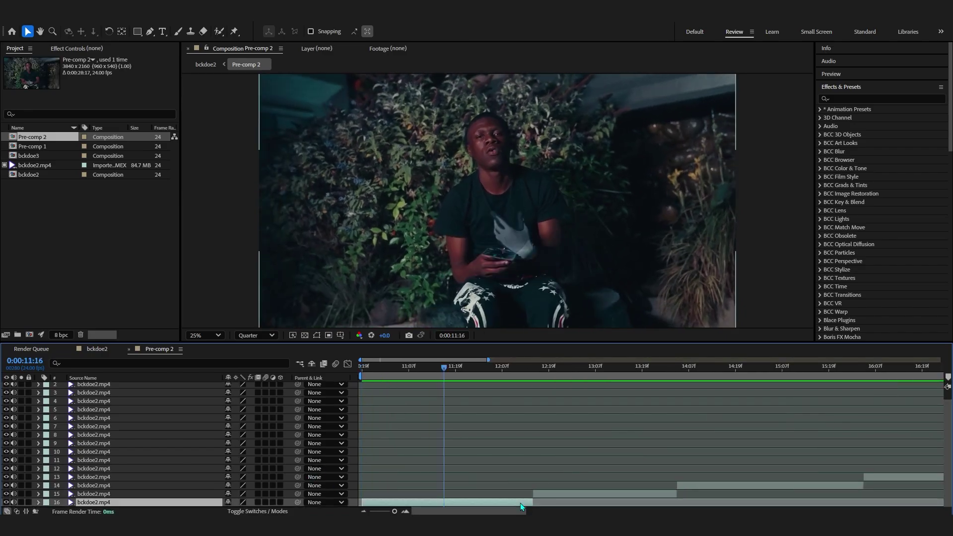
right_click(462, 503)
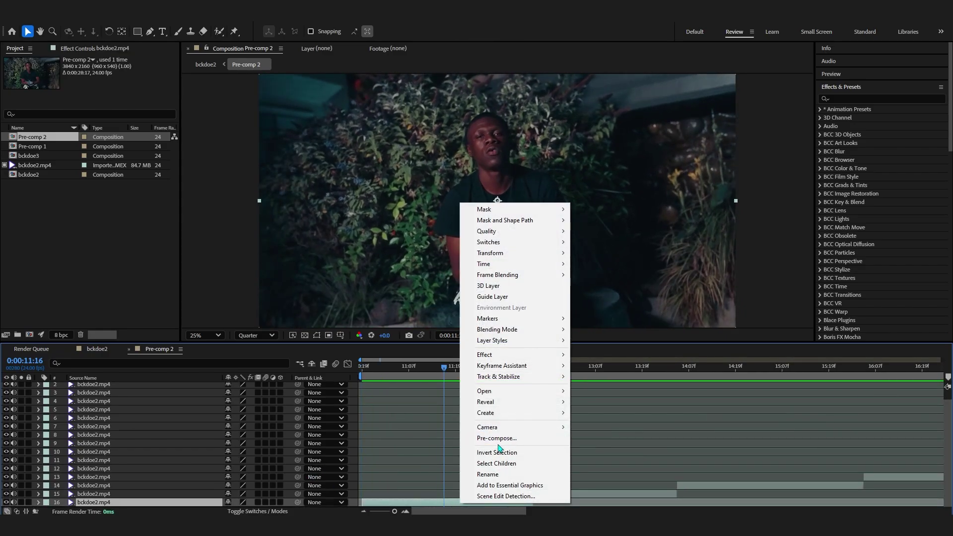
click(498, 441)
click(524, 333)
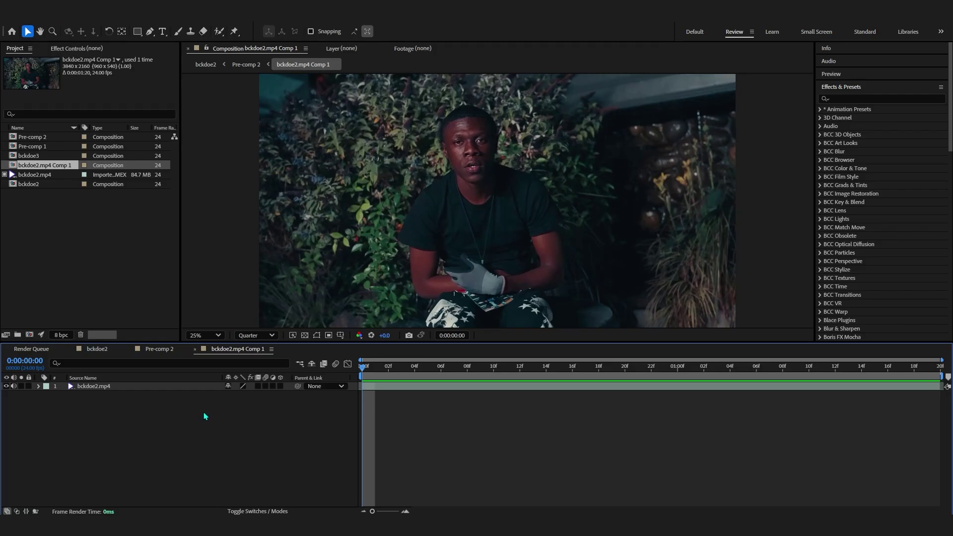
Reveal the clip's audio waveform and split the bckdoe2.mp4 layer at 0:00:00:21.
key(space)
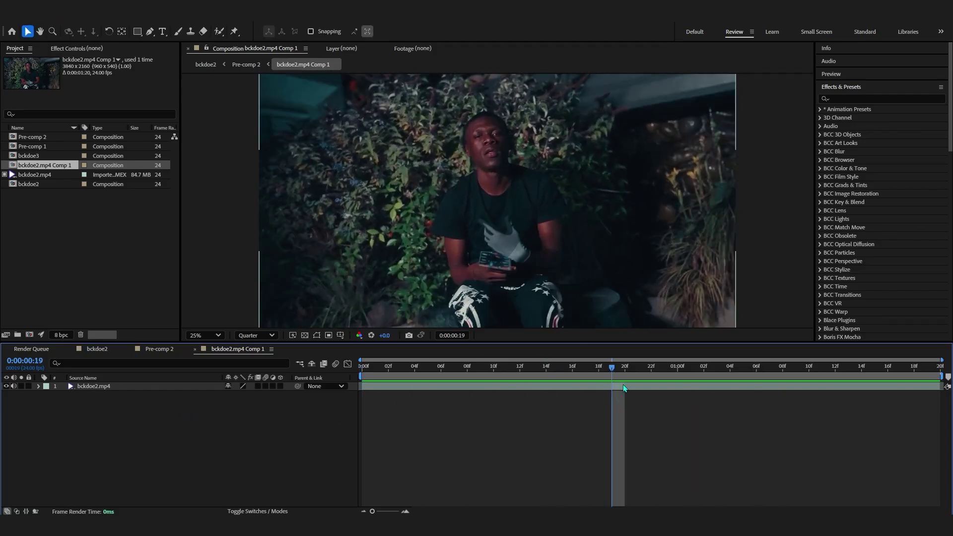
click(626, 386)
key(l)
key(l)
drag(613, 370, 639, 375)
key(ctrl+shift+d)
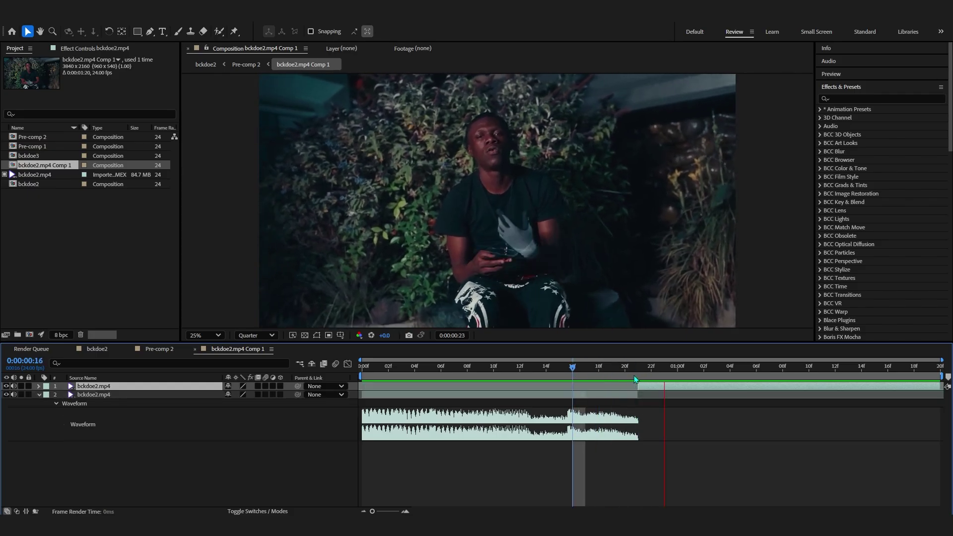
Pre-compose the second half of the split clip.
right_click(646, 389)
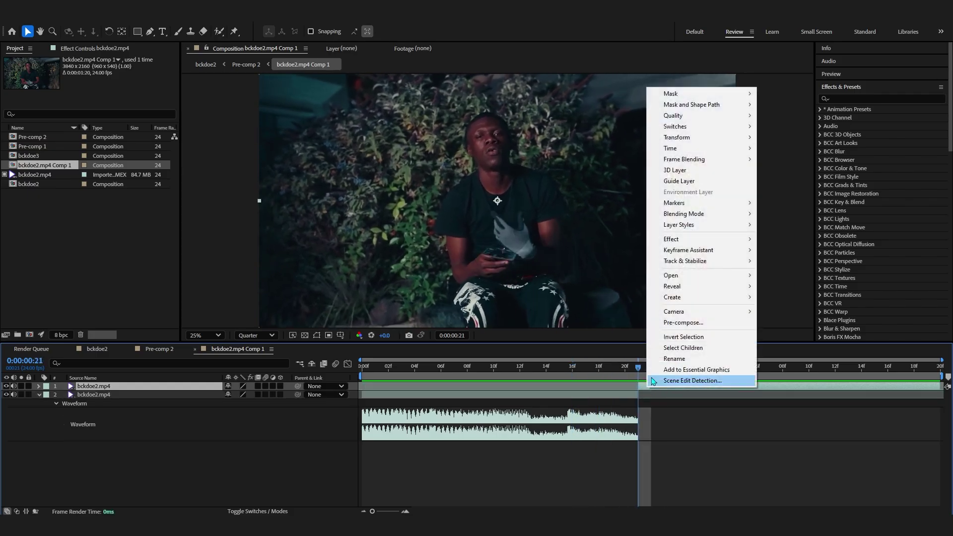
click(681, 322)
click(526, 336)
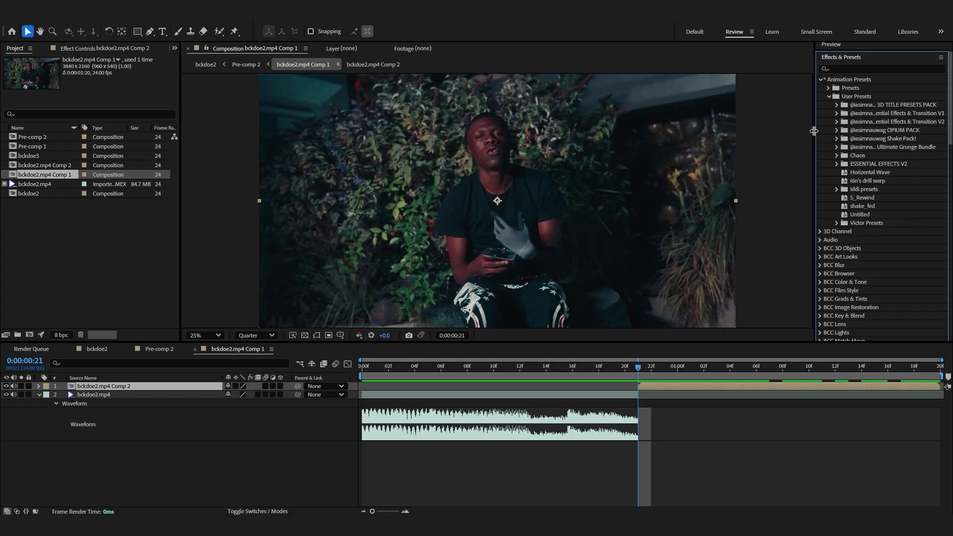
Apply the "Fast to Slow Mo (add in pre-comp)" preset to the pre-composed half and preview the speed change.
drag(816, 129, 790, 130)
click(811, 121)
scroll(834, 193, down, 3)
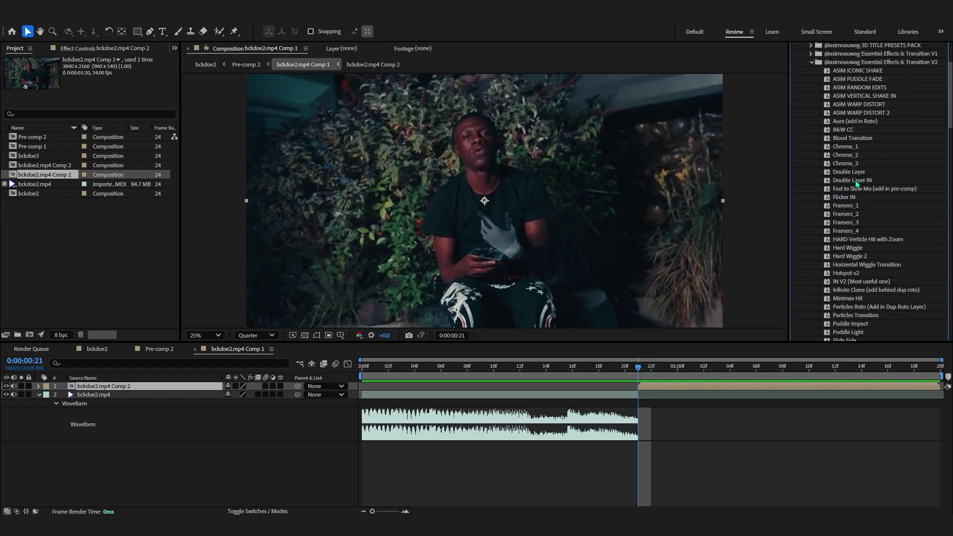
double_click(859, 189)
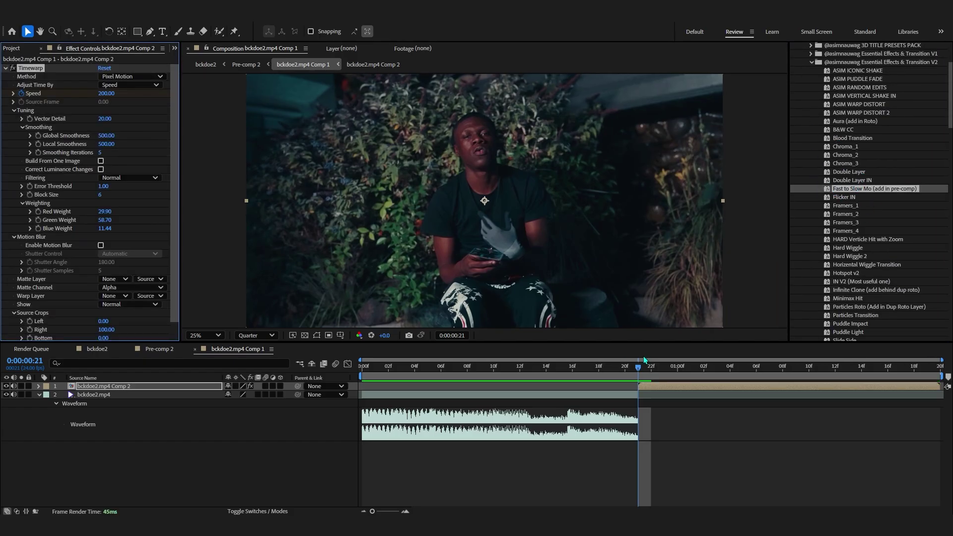
drag(641, 368, 547, 397)
key(space)
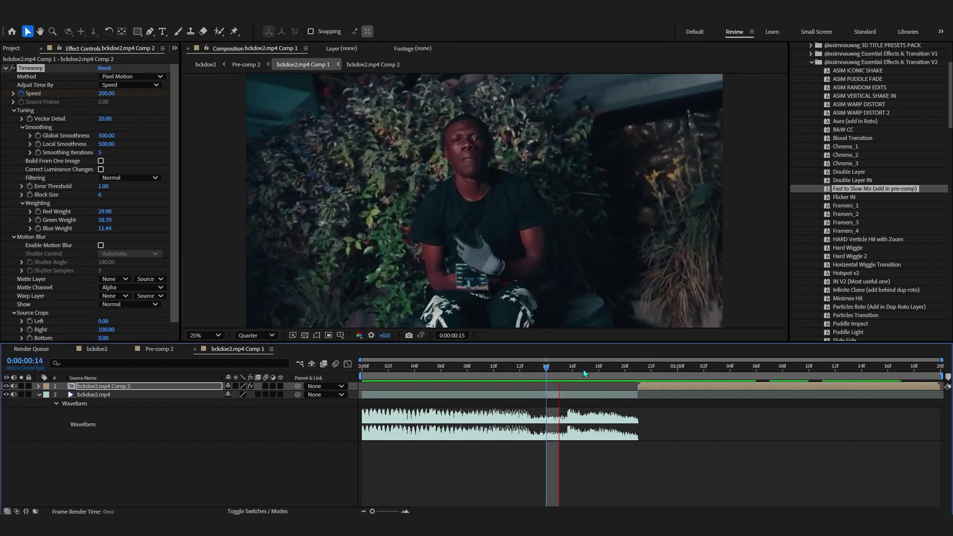
drag(584, 369, 691, 437)
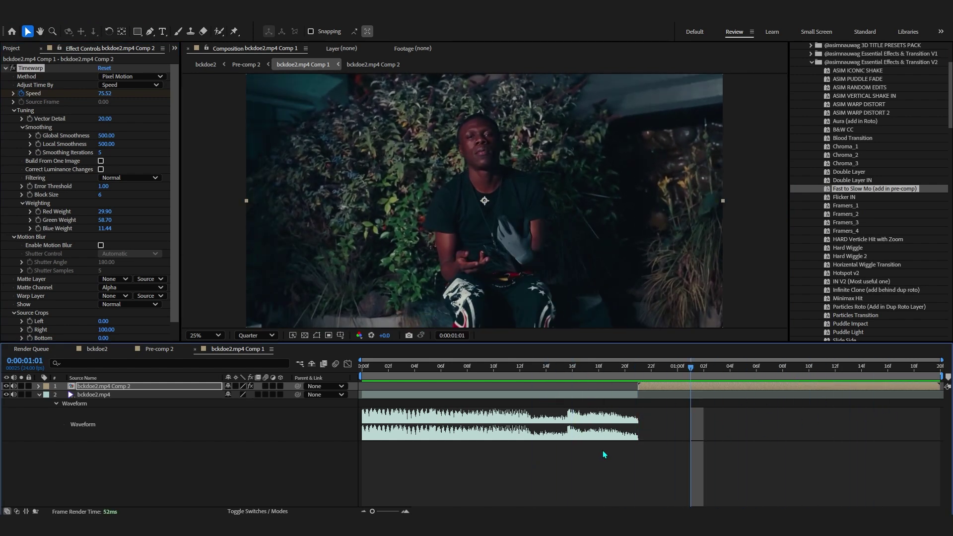
Pre-compose the time-warped layer again, moving all attributes into the new composition.
right_click(655, 387)
click(686, 321)
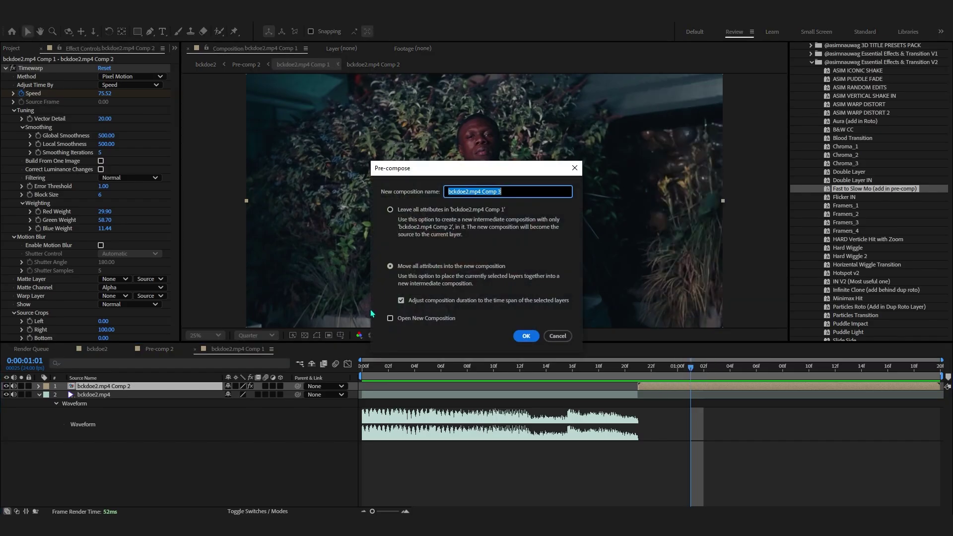
key(Return)
Add a royal blue solid above the clips and trim its start to 0:00:00:21.
right_click(720, 331)
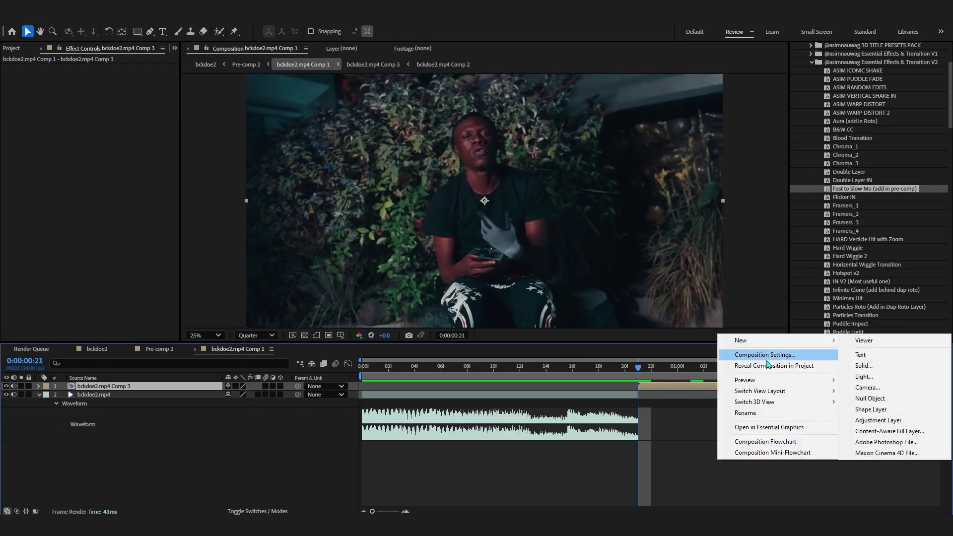
click(864, 366)
click(543, 359)
key(alt+bracketleft)
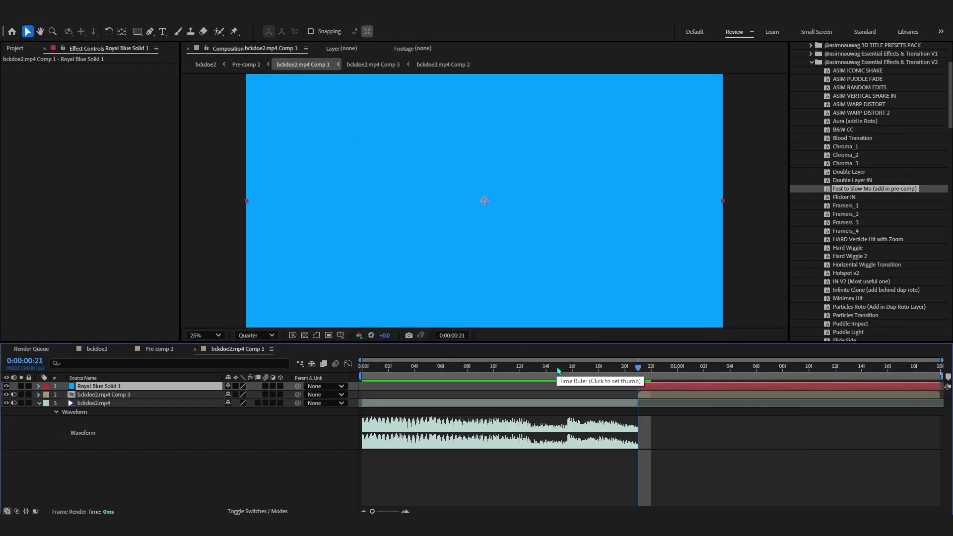
Apply the "Z_3D Glock Spinning_BONUS" preset to the royal blue solid and preview the spinning model around the cut.
scroll(869, 254, down, 8)
click(885, 207)
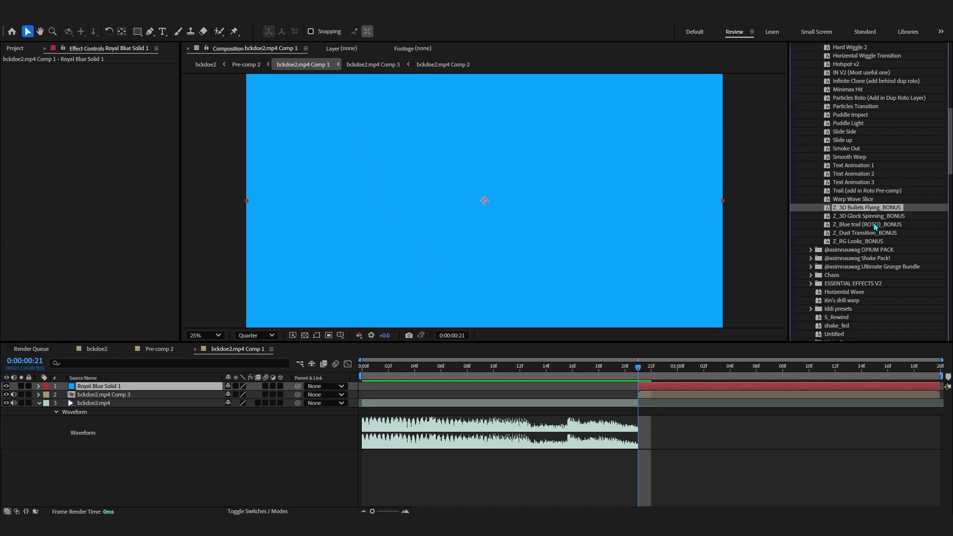
click(864, 218)
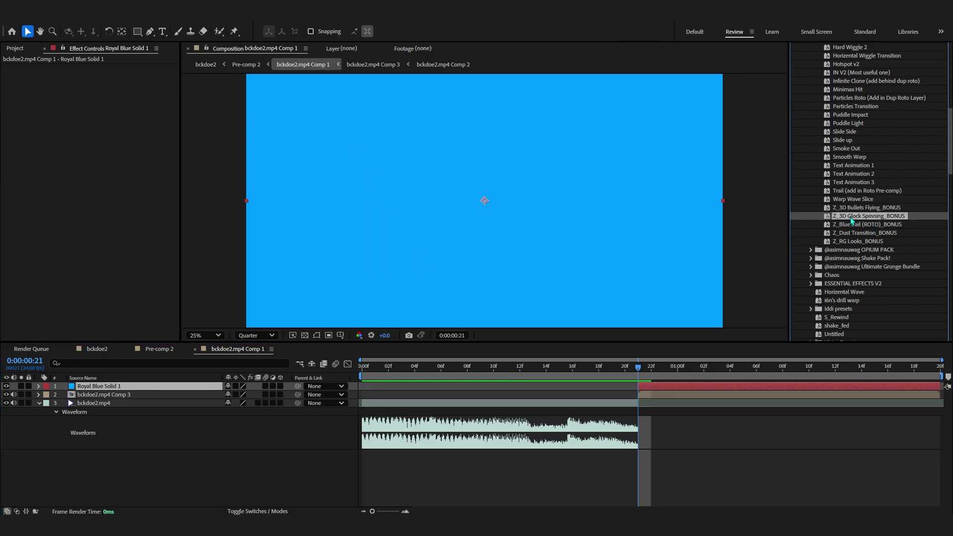
double_click(860, 219)
key(space)
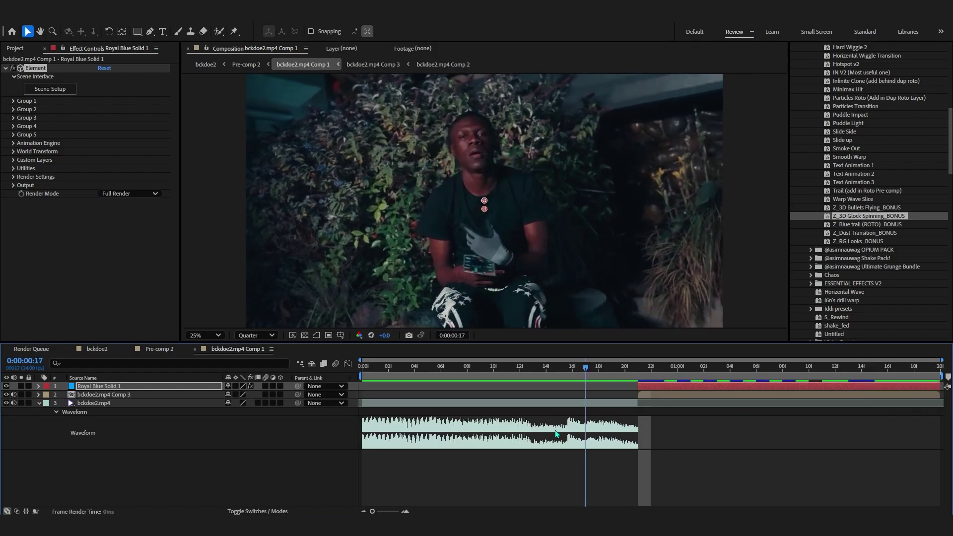
click(598, 374)
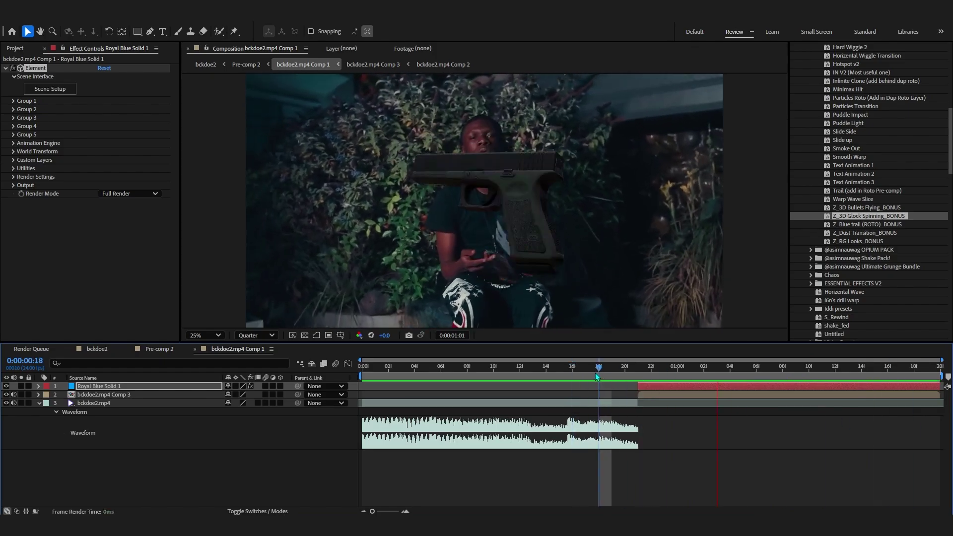
drag(596, 375, 589, 374)
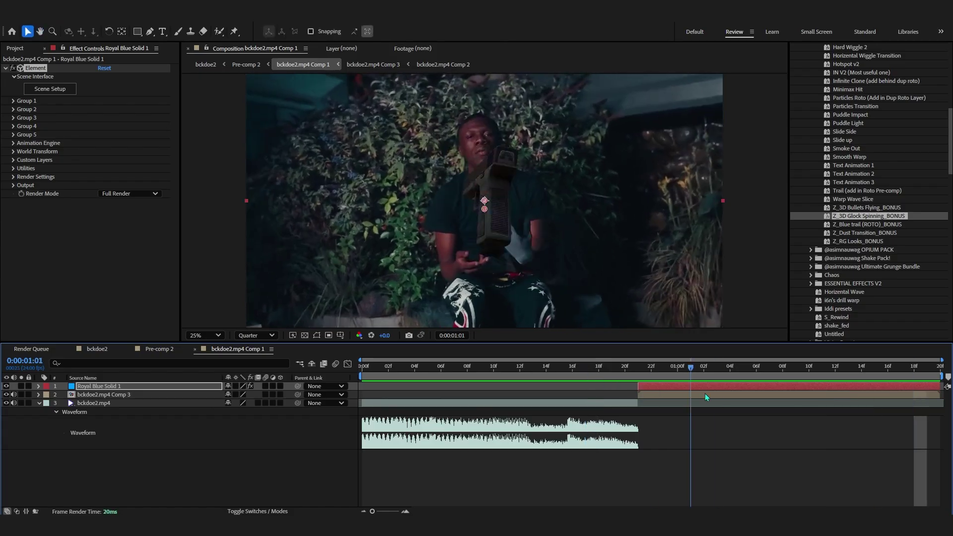
scroll(835, 198, up, 6)
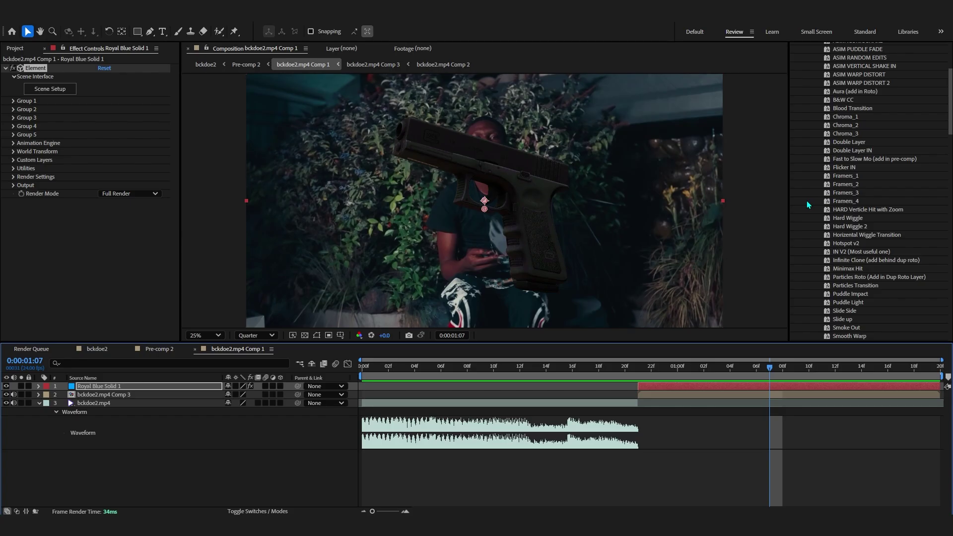
scroll(824, 212, down, 3)
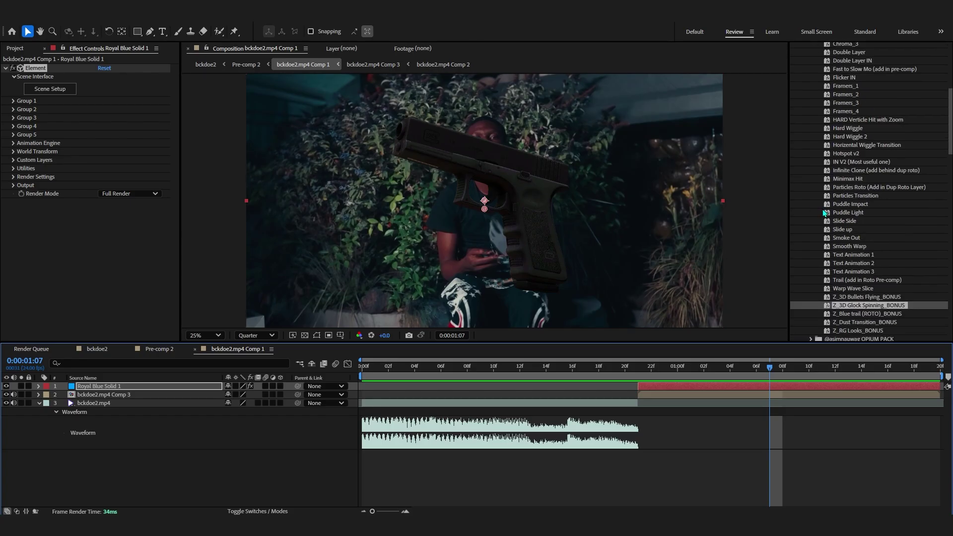
scroll(824, 213, up, 4)
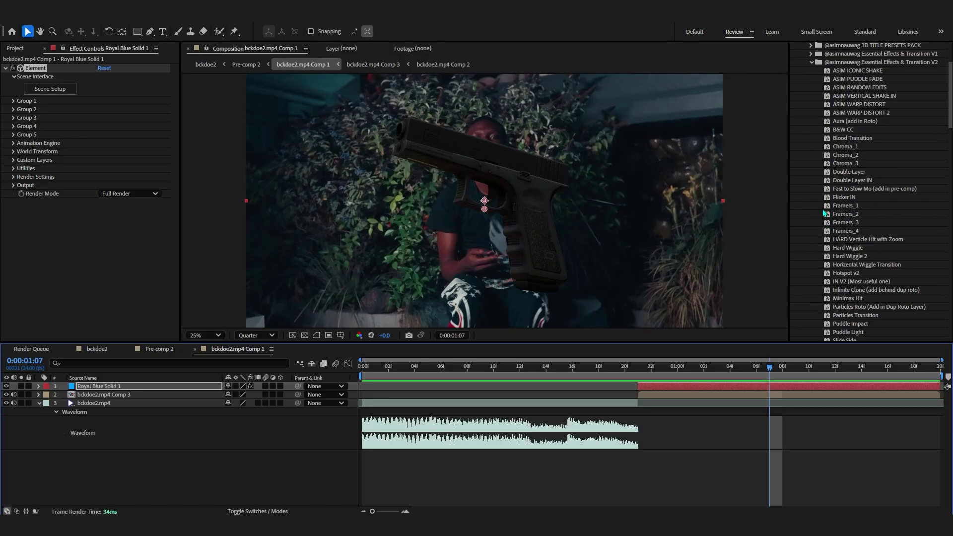
Enable motion blur for the royal blue solid and preview the spinning model from the cut onward.
drag(658, 369, 625, 370)
key(space)
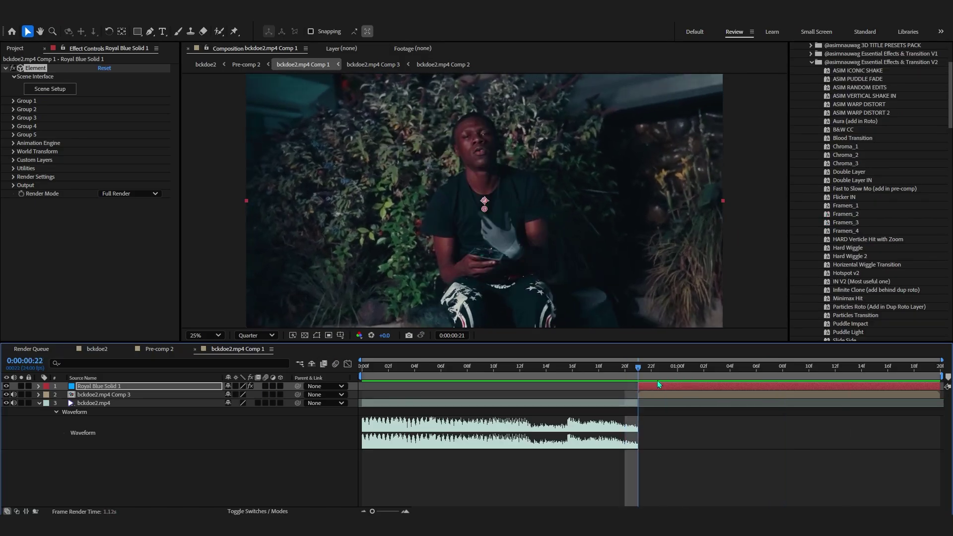
key(i)
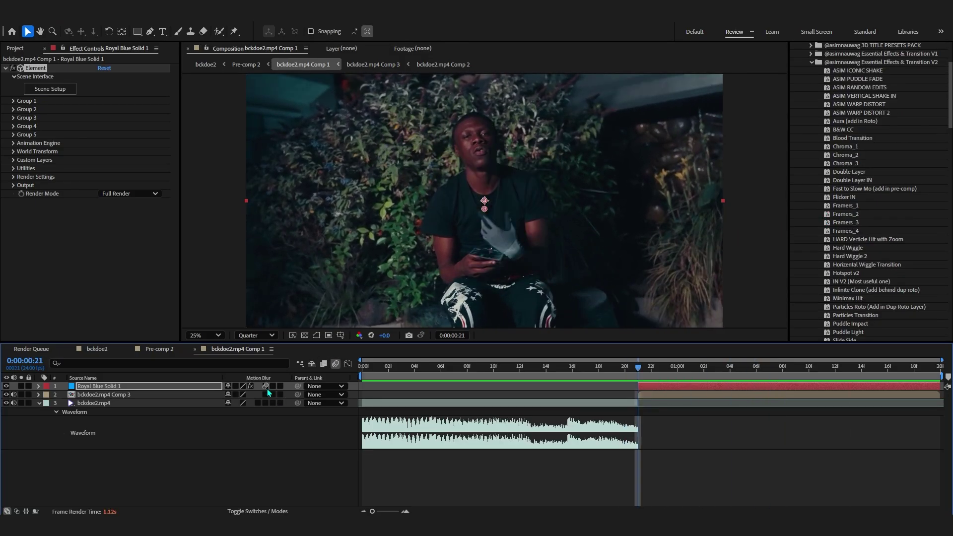
click(266, 386)
key(space)
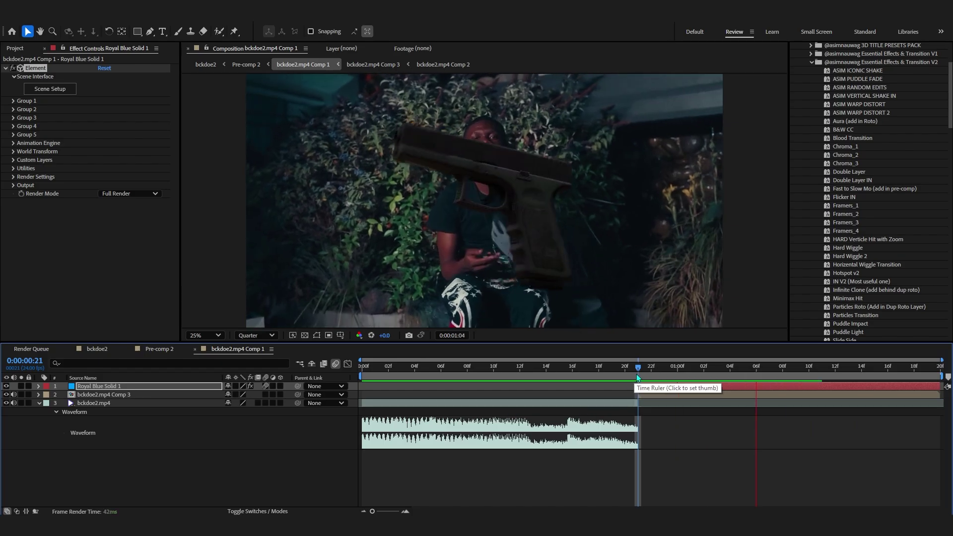
Create a null for Element's Group 1, shift it to the left of the performer and set its Y rotation to -17°.
click(12, 102)
click(30, 160)
click(59, 172)
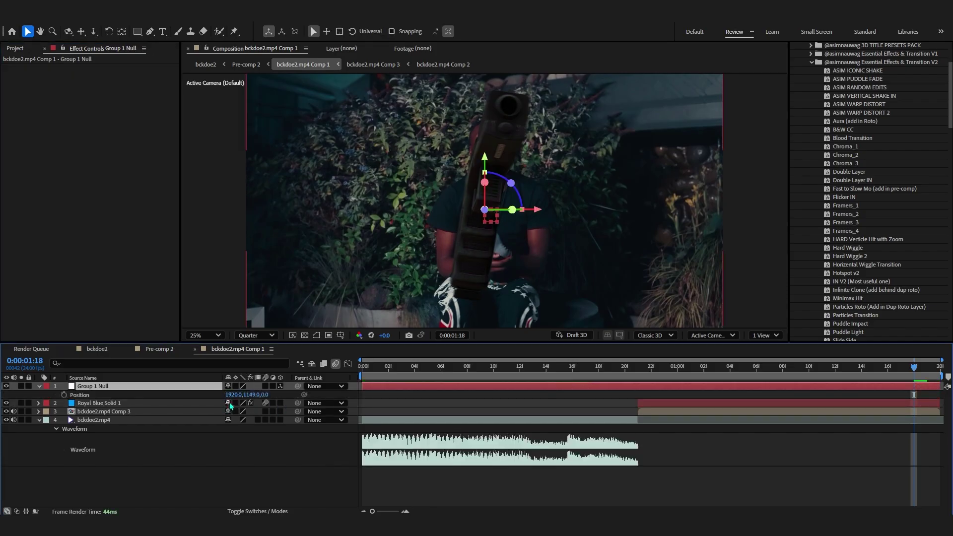
mouse_move(233, 394)
mouse_down()
mouse_move(195, 405)
mouse_move(242, 413)
mouse_move(227, 413)
mouse_up()
key(r)
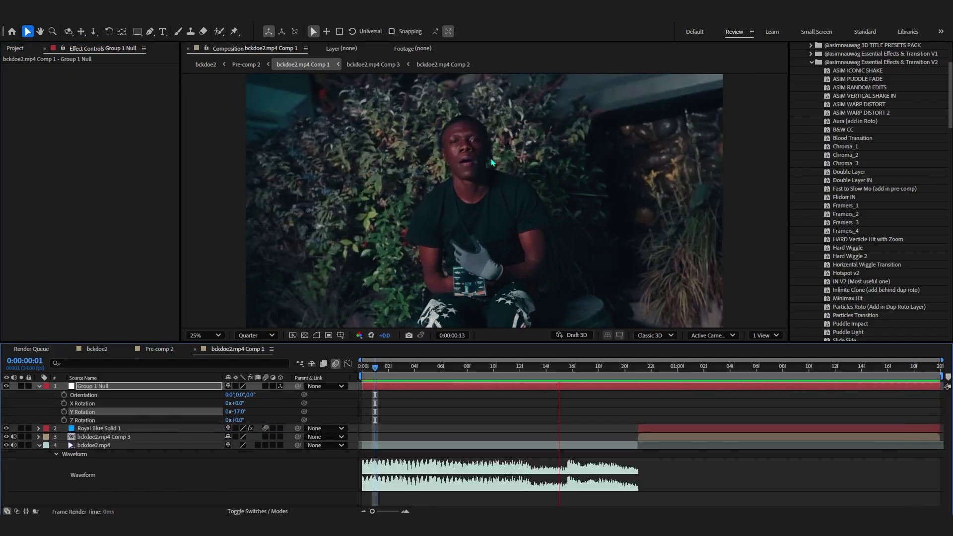
key(space)
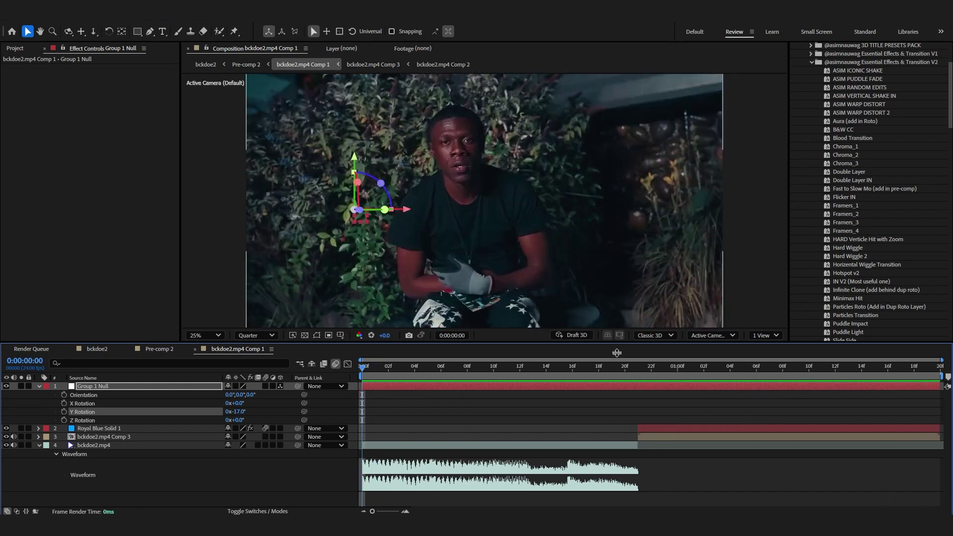
click(652, 369)
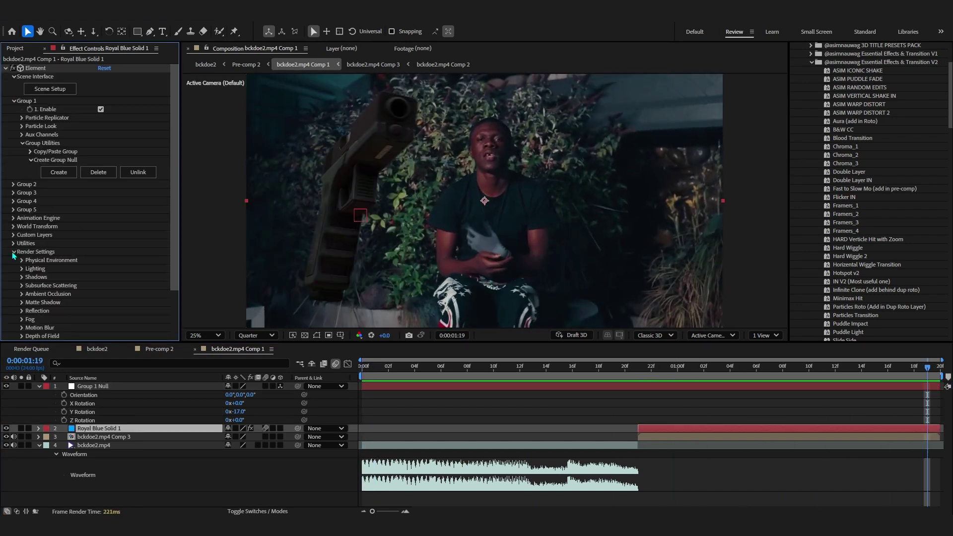
Rotate Element's additional lighting on the solid to X 2x+39° and Y 0x+57°, and preview the result.
scroll(13, 254, down, 3)
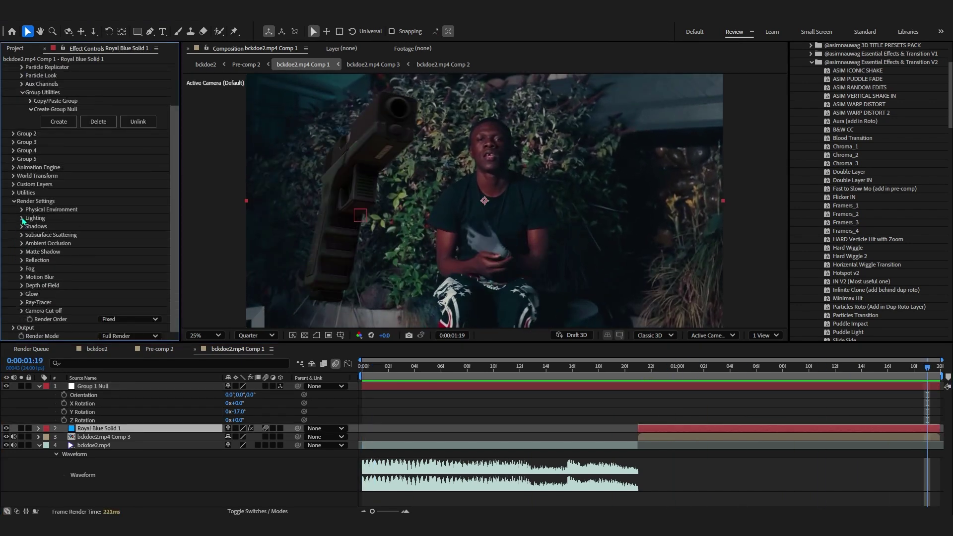
click(21, 219)
click(31, 252)
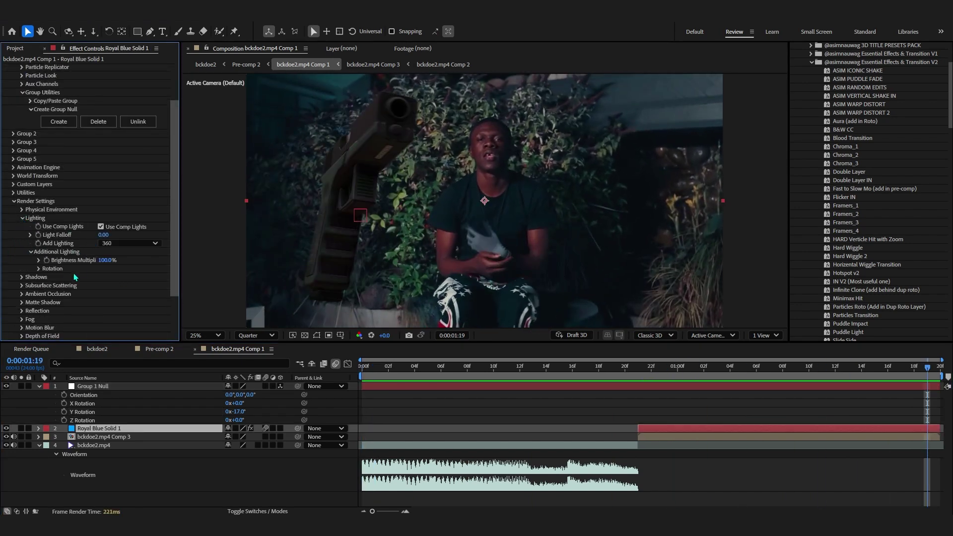
click(38, 268)
drag(108, 285, 134, 285)
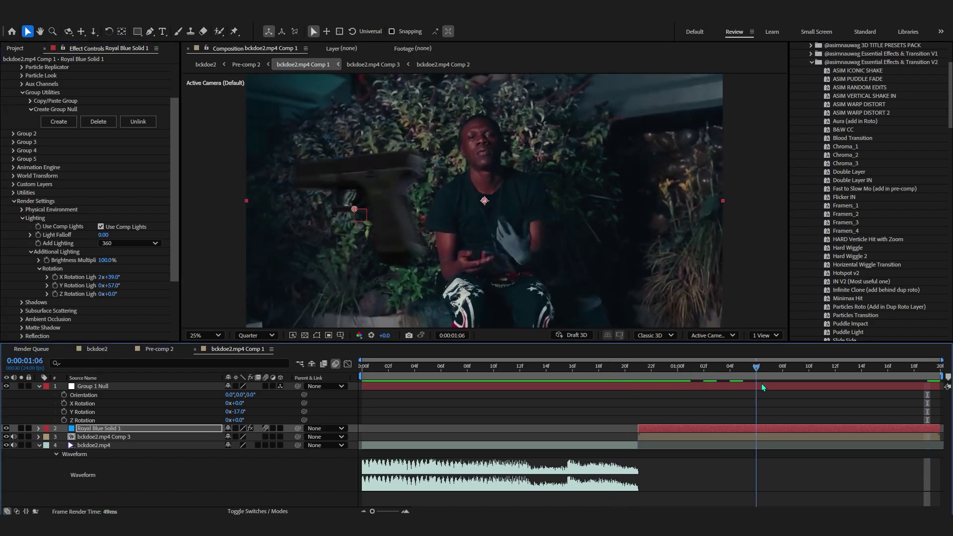
click(596, 441)
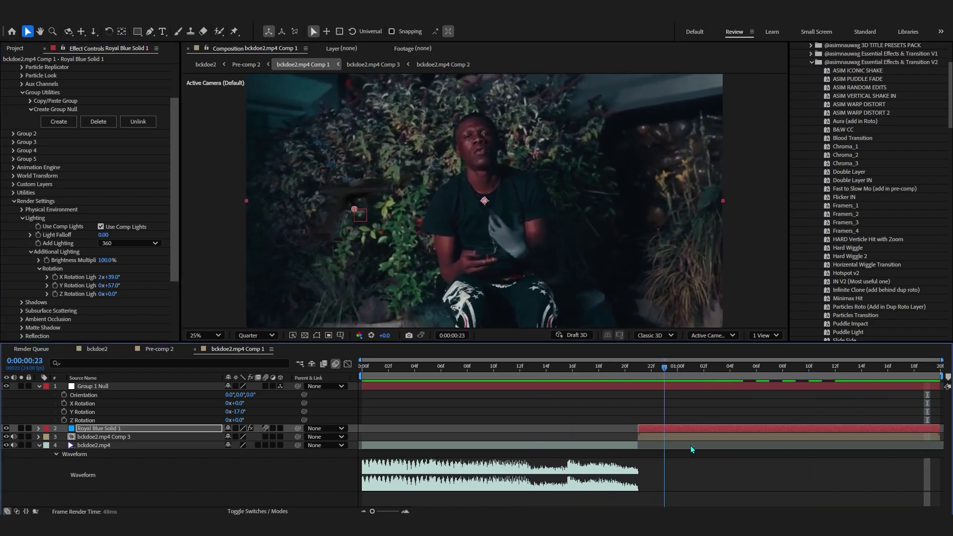
Apply Camera Lens Blur to the pre-composed clip behind the model and set its blur radius to 11.
key(ctrl+space)
text(came)
click(619, 315)
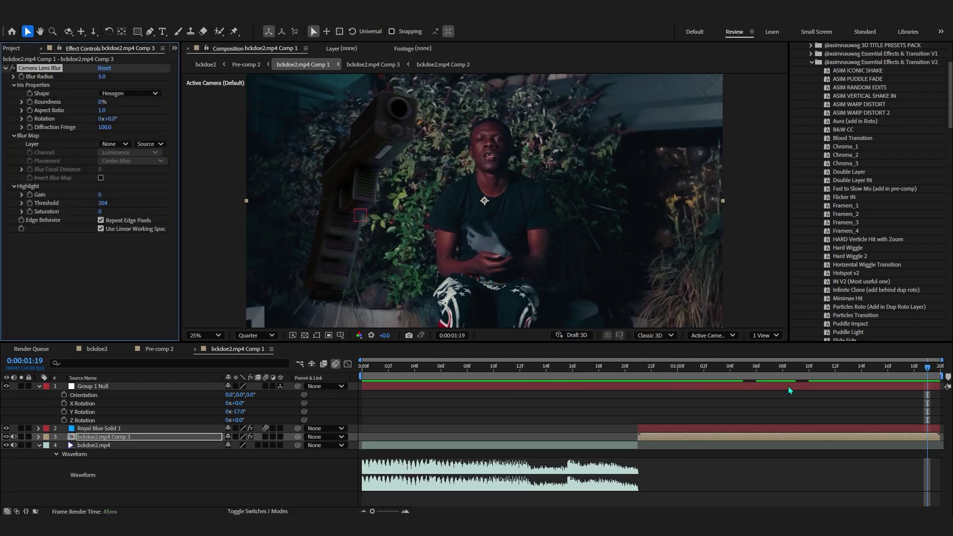
drag(102, 77, 107, 77)
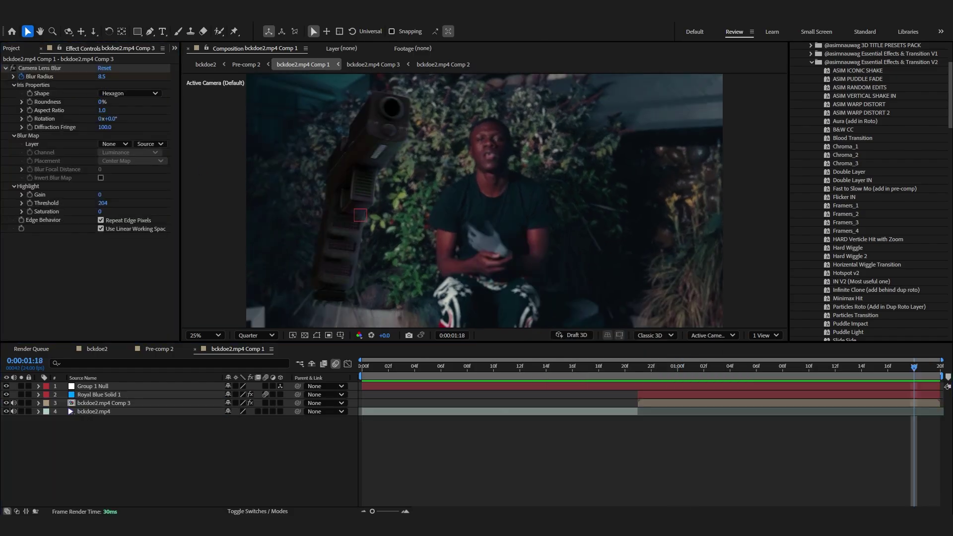
Add an adjustment layer above all layers and apply the "Zoom in & out" preset to it at 0:00:00:08.
key(ctrl+alt+y)
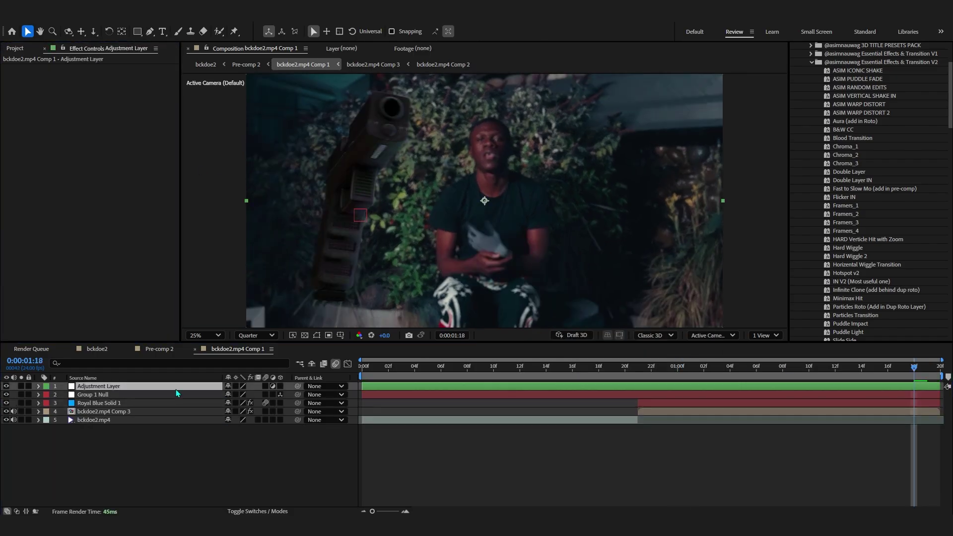
drag(519, 368, 467, 370)
scroll(902, 201, down, 4)
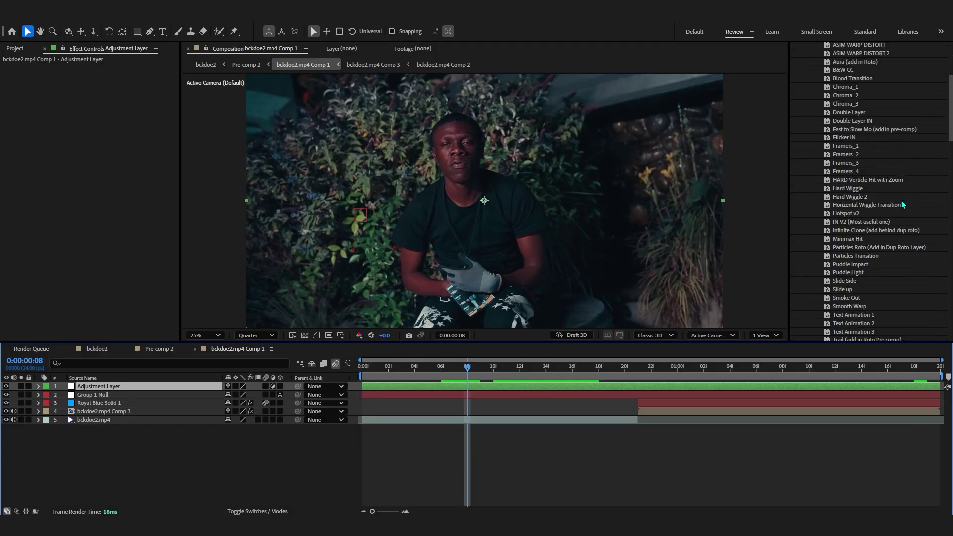
scroll(885, 217, down, 1)
scroll(856, 258, up, 4)
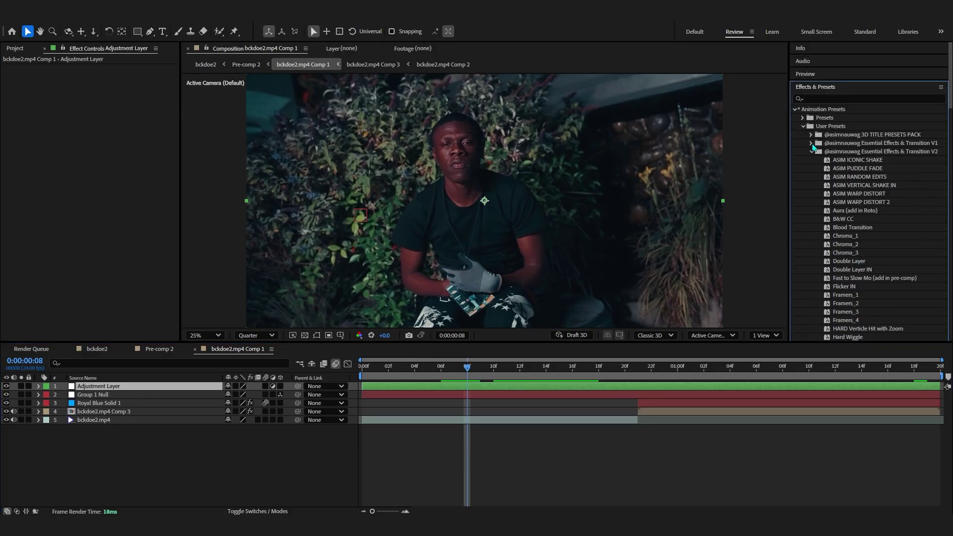
click(811, 143)
scroll(839, 187, down, 8)
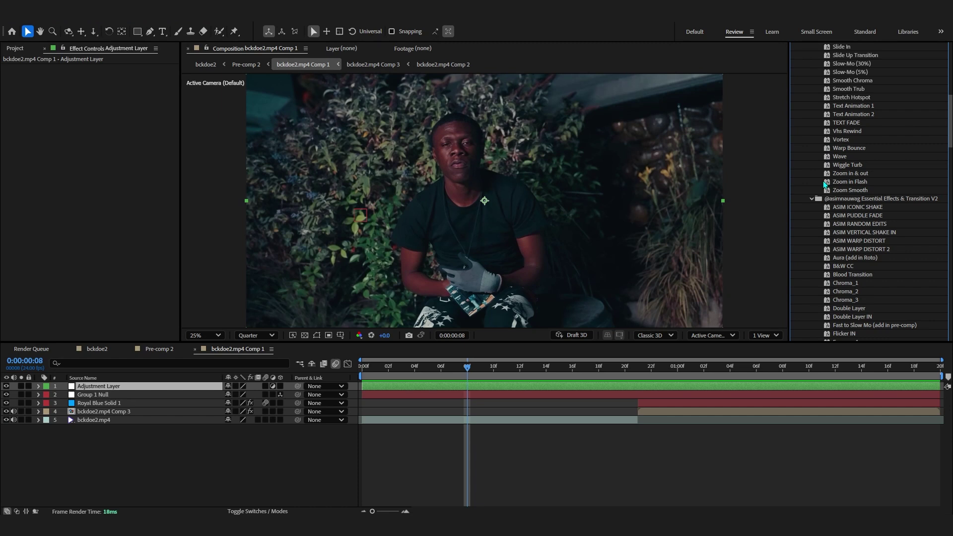
scroll(825, 185, up, 2)
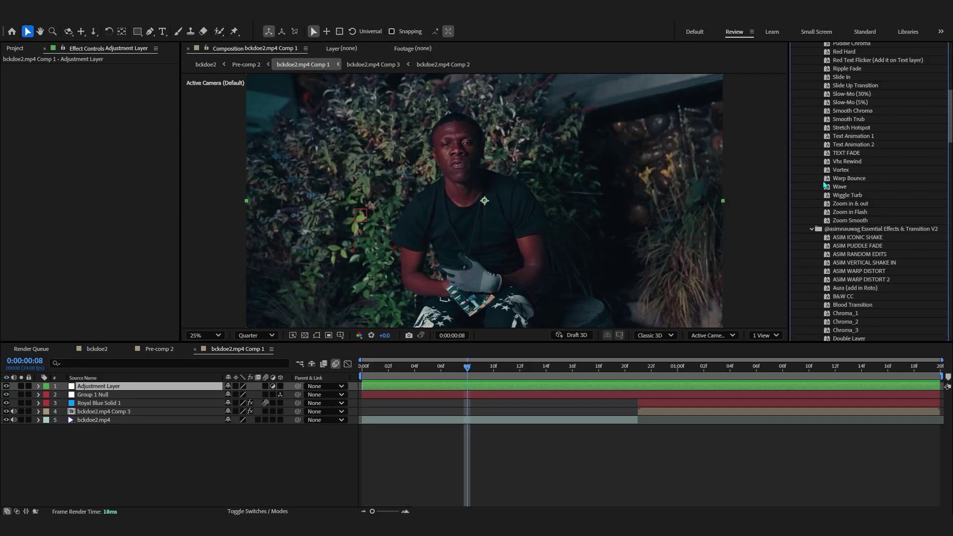
scroll(829, 191, up, 14)
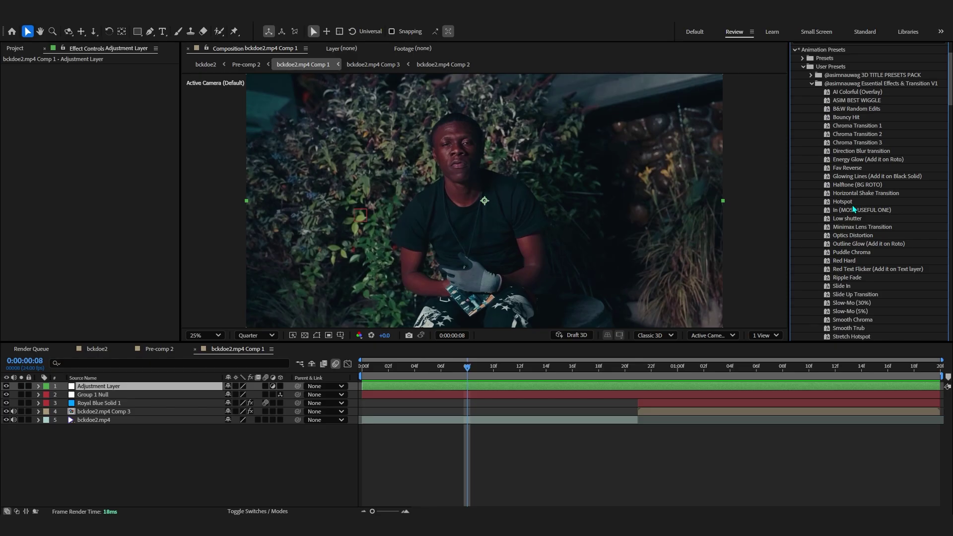
scroll(855, 209, down, 6)
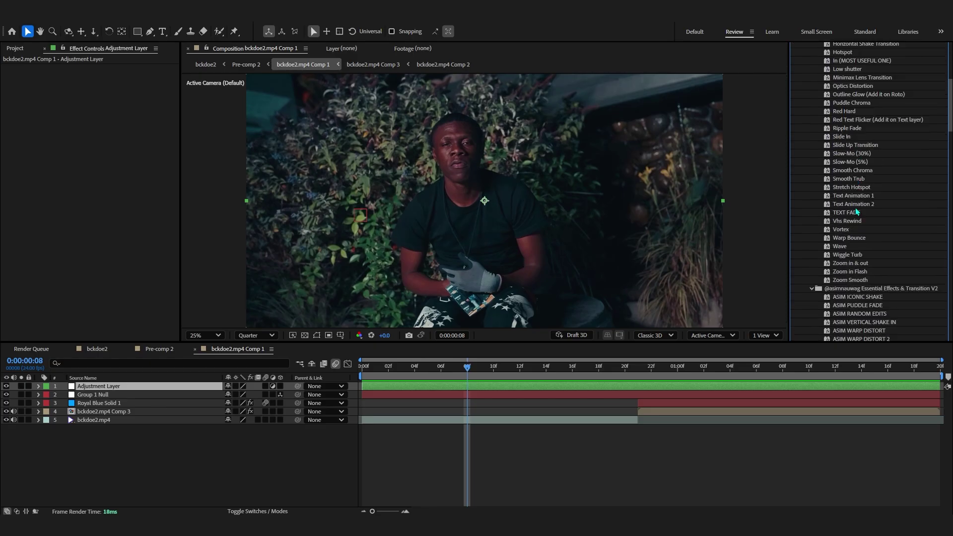
scroll(856, 208, down, 1)
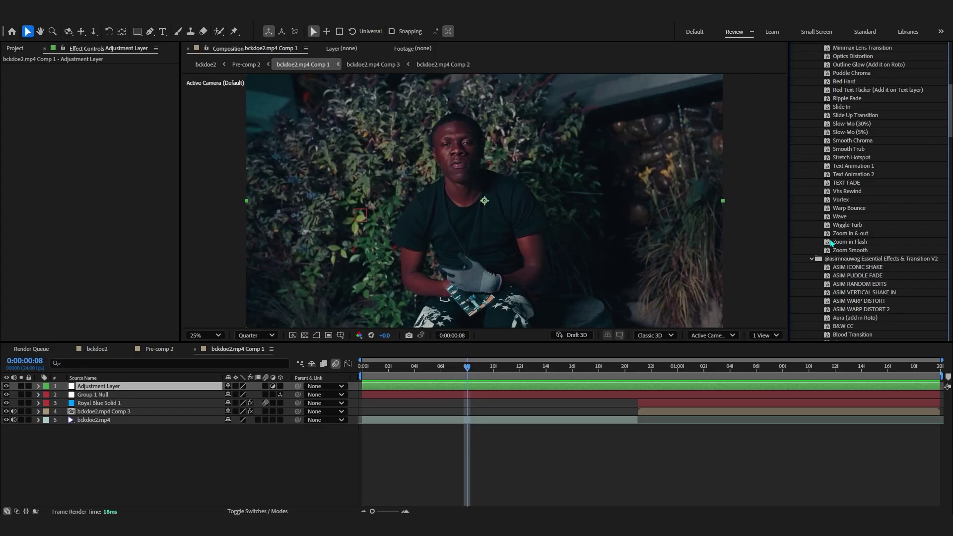
click(844, 233)
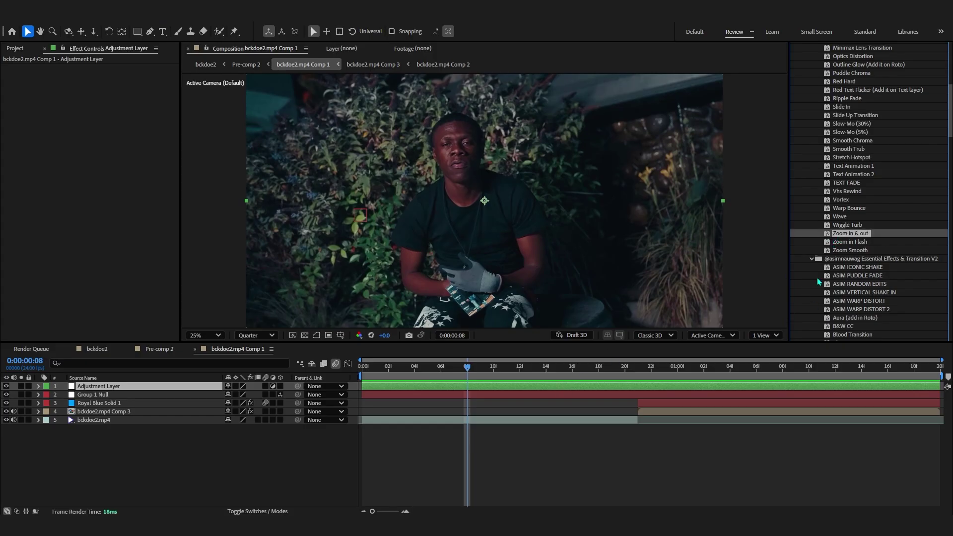
double_click(837, 233)
Reveal the adjustment layer's zoom keyframes and shift the layer to start at 0:00:00:05.
key(u)
key(space)
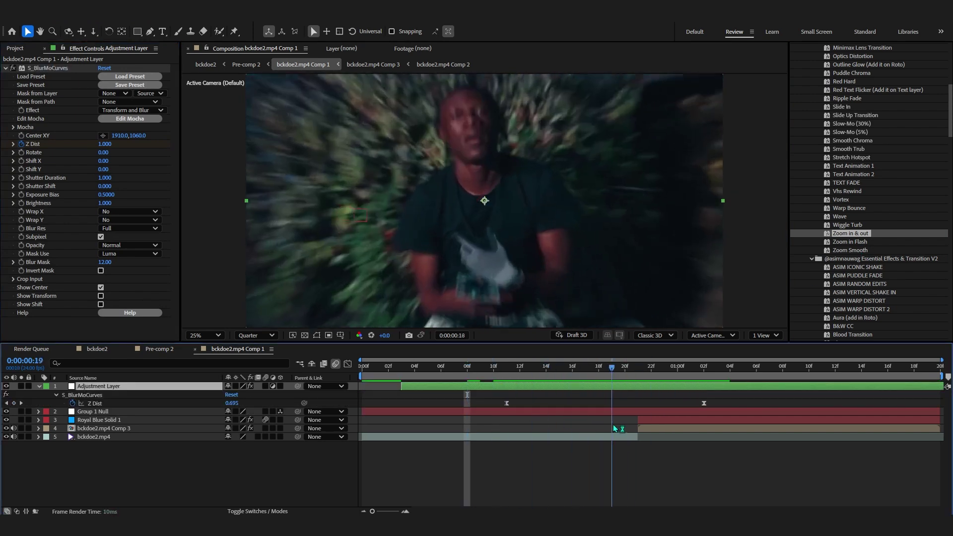
drag(654, 388, 680, 388)
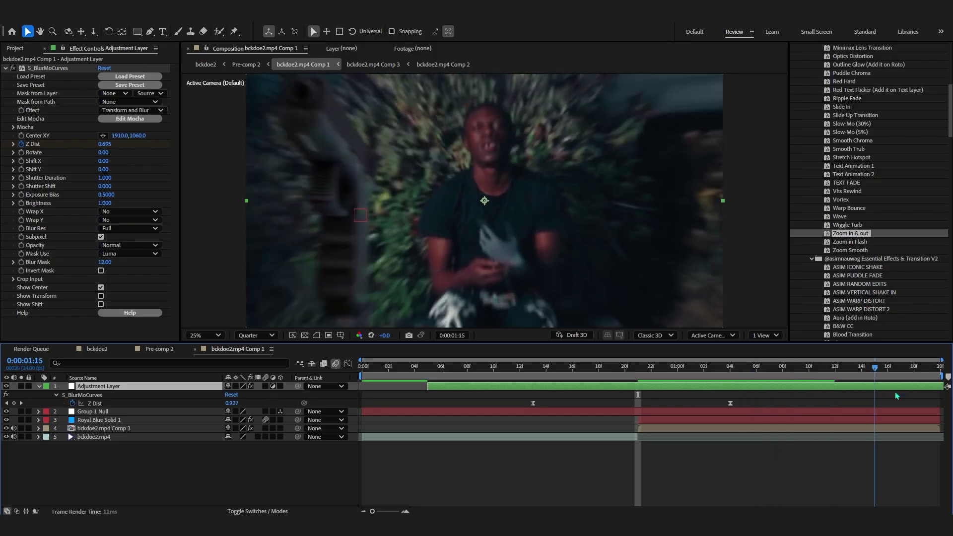
Move the S_BlurMoCurves center to 762, 720 over the 3D model and preview the zoom from 0:00:00:17.
click(44, 68)
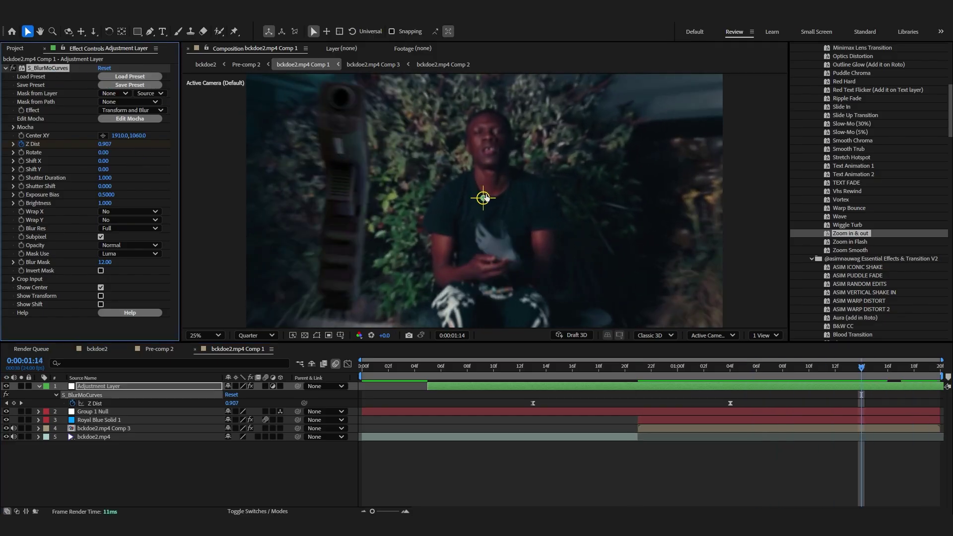
drag(483, 198, 341, 156)
click(587, 368)
key(space)
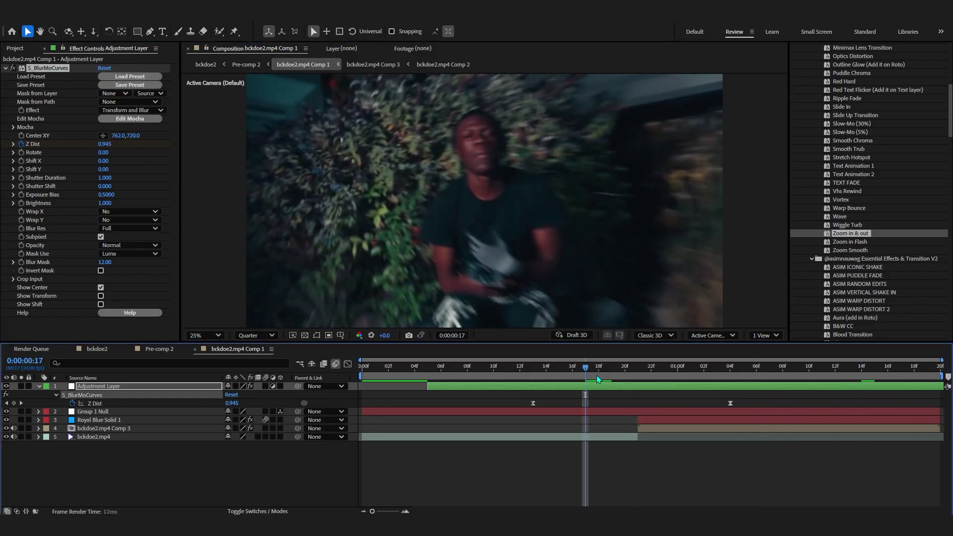
key(space)
Retime the zoom by shifting the adjustment layer to start at 0:00:00:09, and place the playhead at 0:00:00:14.
drag(939, 387, 700, 411)
drag(769, 397, 889, 432)
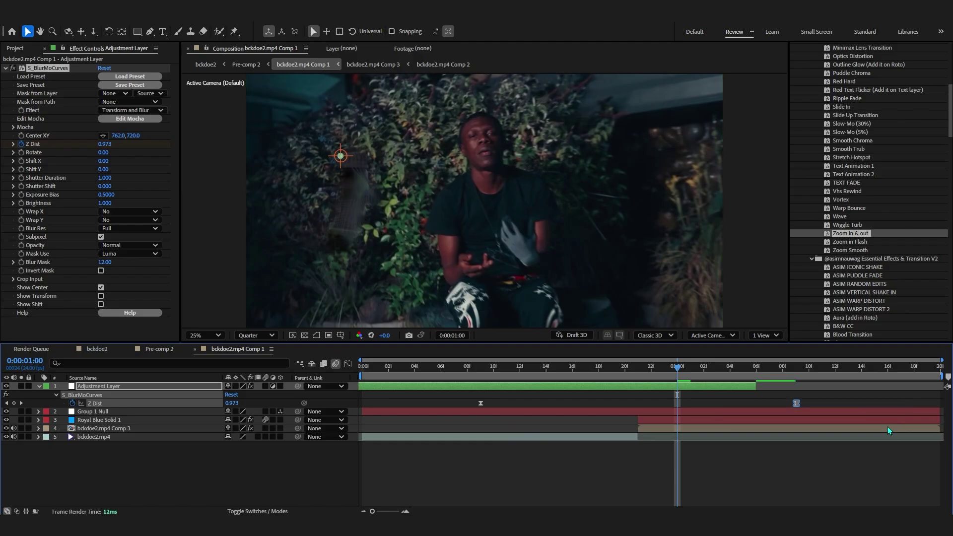
key(Delete)
drag(455, 389, 755, 388)
click(546, 368)
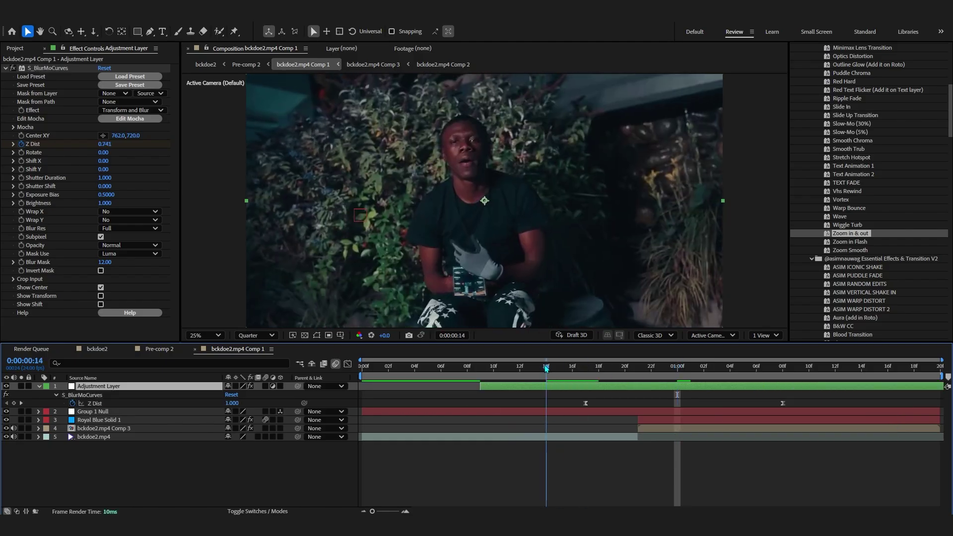
Preview the zoom, reduce the scale of the Group 1 Null controlling the 3D model, and show its position.
key(space)
click(130, 411)
key(s)
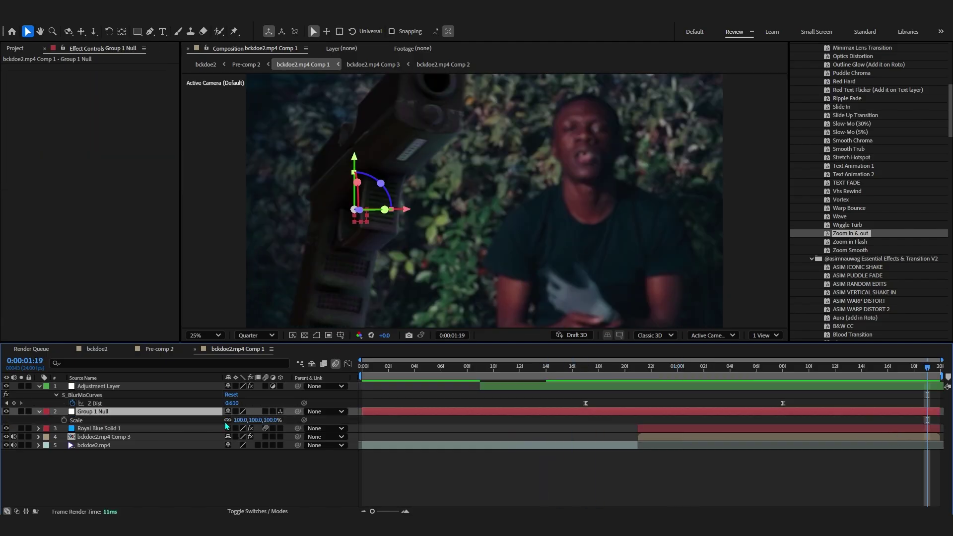
click(241, 421)
drag(236, 421, 193, 408)
key(p)
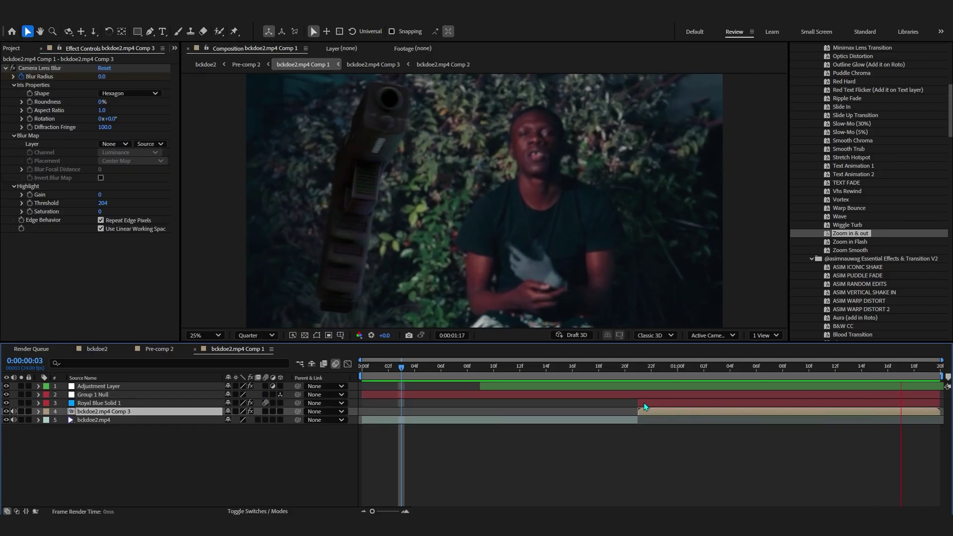
Apply Optical Glow to Royal Blue Solid 1 with Amount 95, Highlights Only 23% and Alpha Channel set to Extend (Unmult).
click(651, 403)
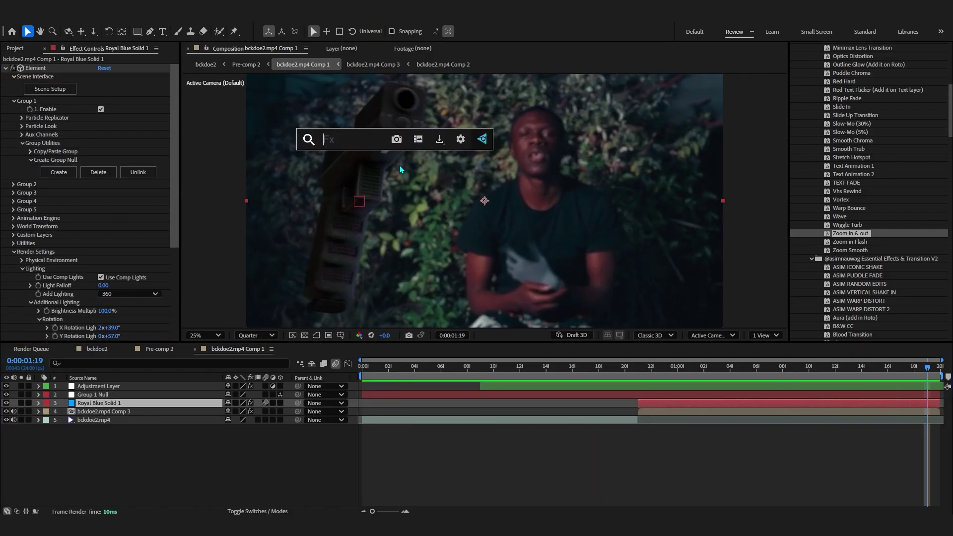
text(opt)
click(364, 188)
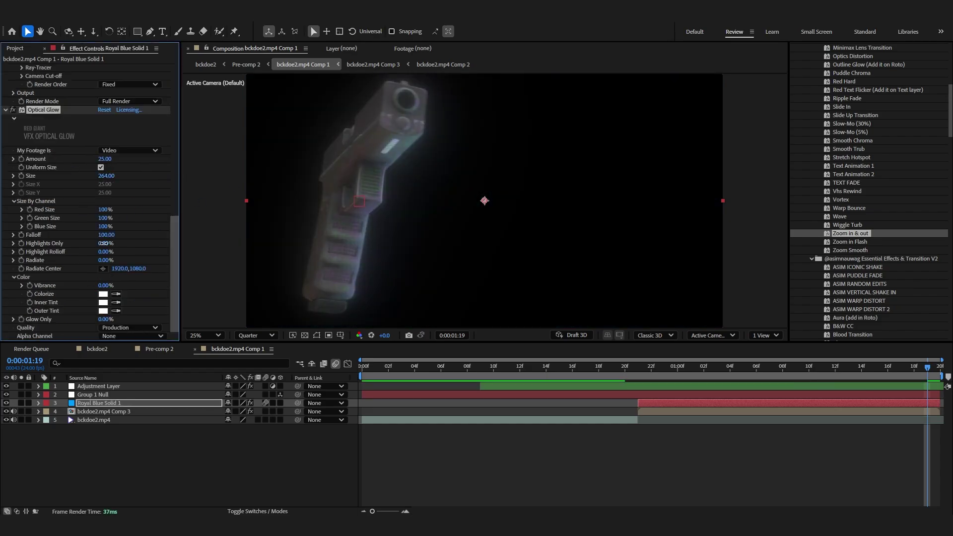
drag(105, 243, 118, 243)
drag(111, 160, 120, 160)
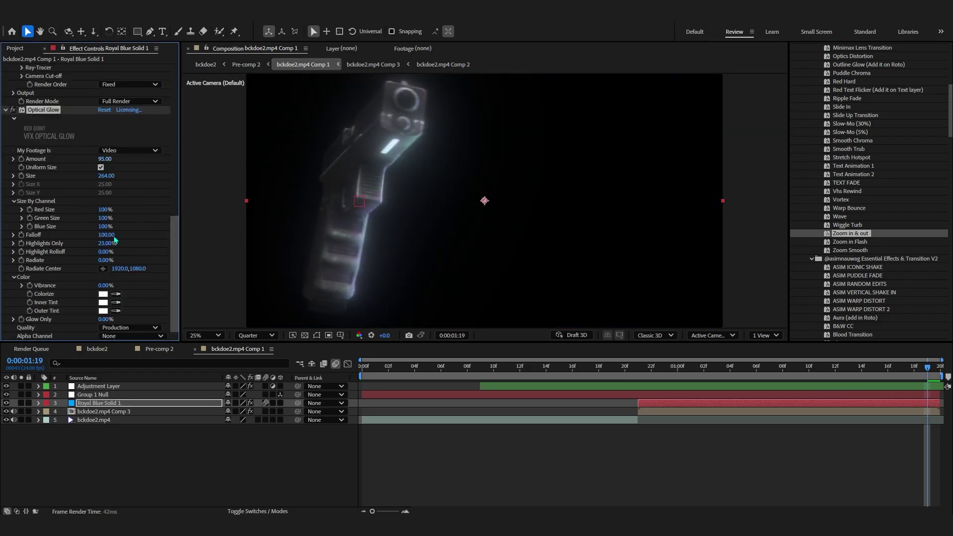
click(117, 336)
click(134, 381)
Add a Curves effect to Royal Blue Solid 1 and raise the upper part of the RGB curve slightly.
key(ctrl+space)
text(cu)
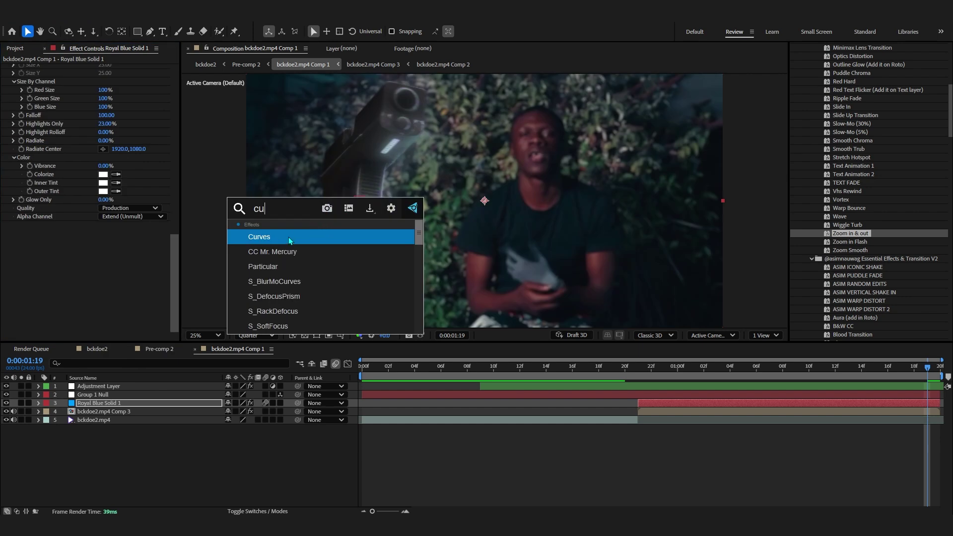
click(289, 238)
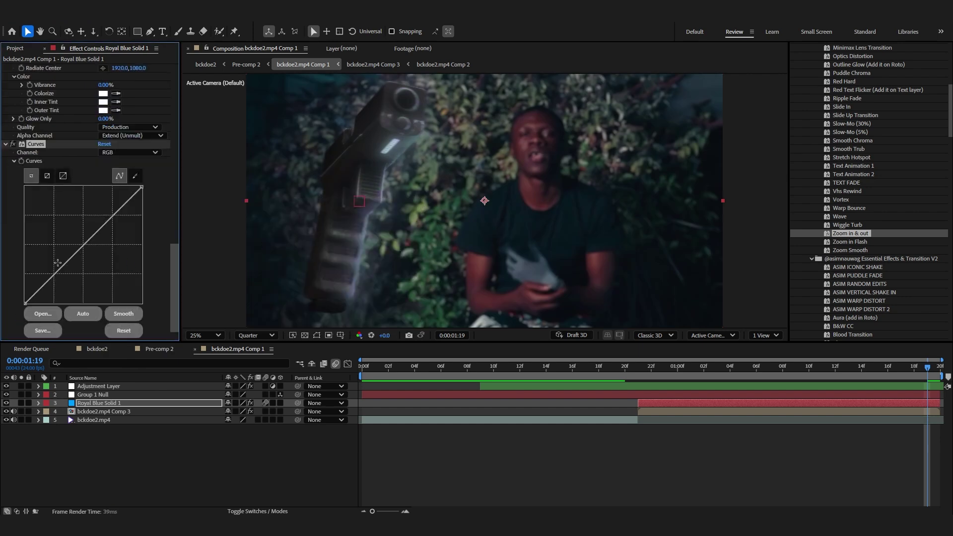
drag(110, 224, 108, 217)
Add a second adjustment layer above all layers and apply the "Horizontal Wiggle Transition" preset to it at 0:00:00:14.
click(573, 367)
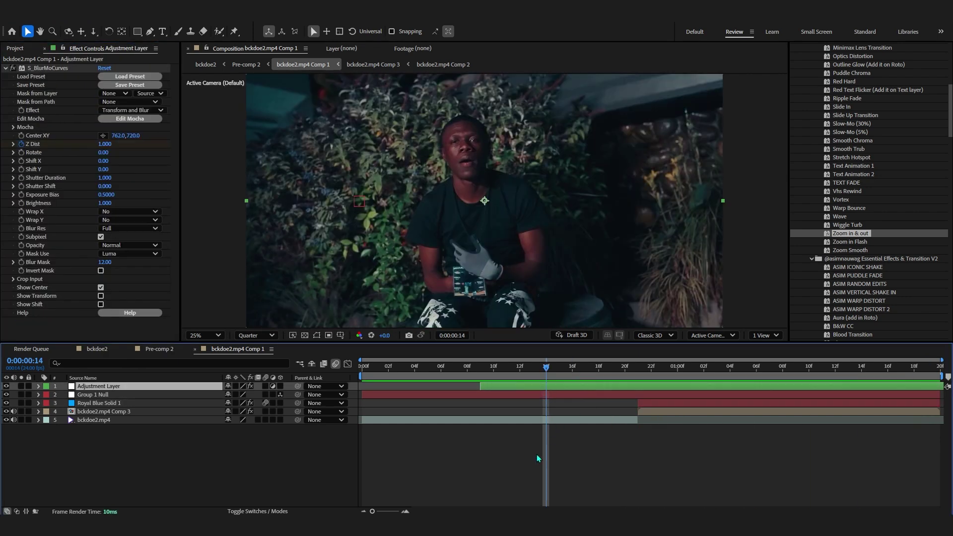
right_click(537, 454)
mouse_move(594, 336)
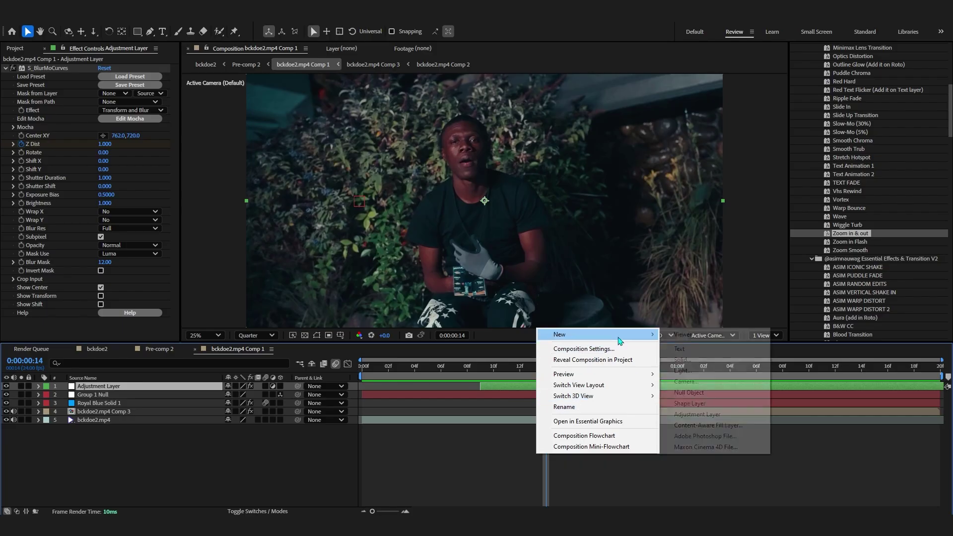
click(697, 415)
scroll(926, 253, down, 10)
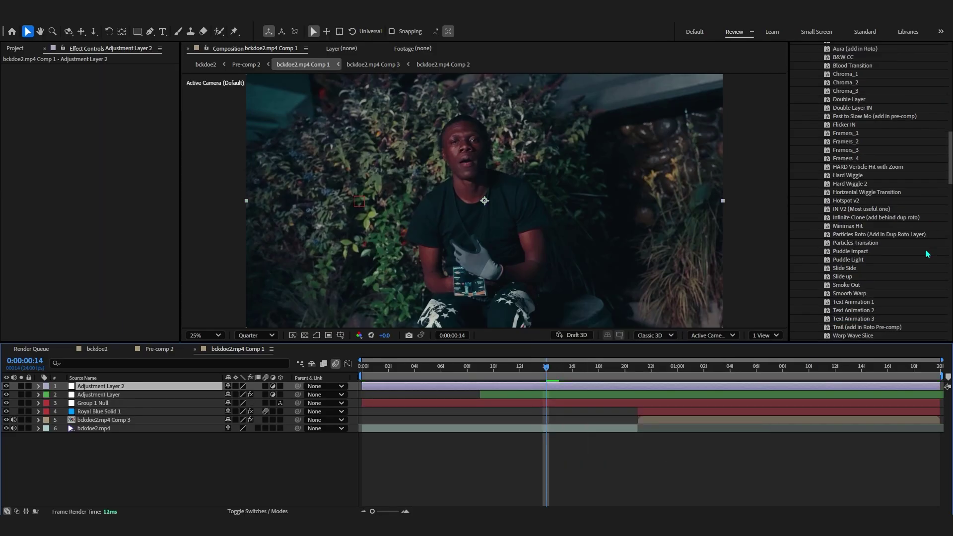
click(854, 193)
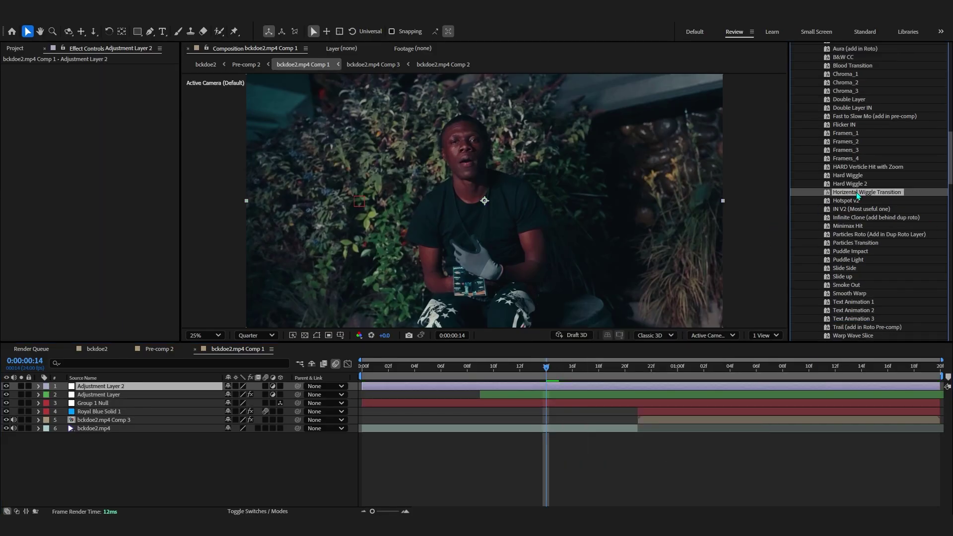
scroll(884, 101, up, 8)
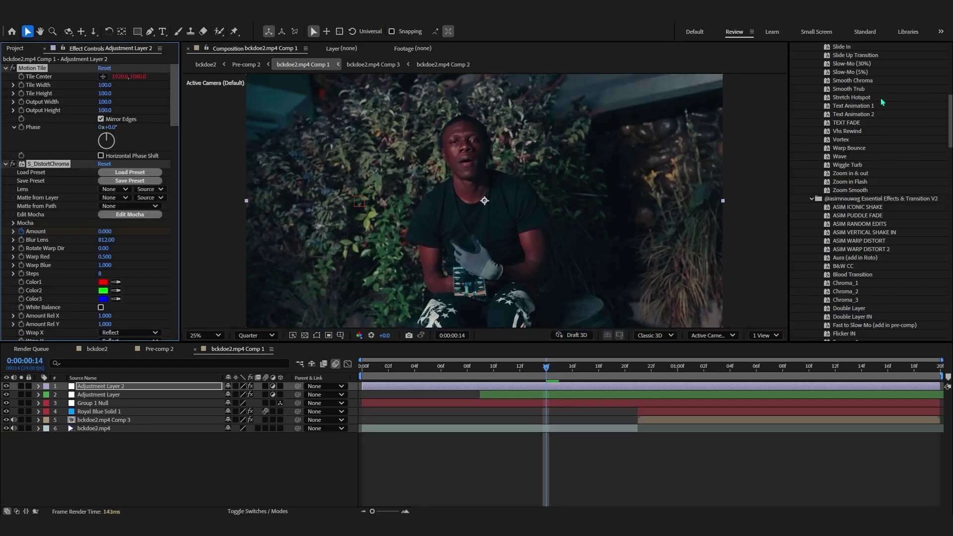
scroll(864, 159, down, 4)
scroll(720, 283, down, 1)
Reveal the wiggle transition's keyframes, shift Adjustment Layer 2 to start at 0:00:00:05, and preview the timing.
key(u)
scroll(582, 385, down, 3)
scroll(591, 386, up, 3)
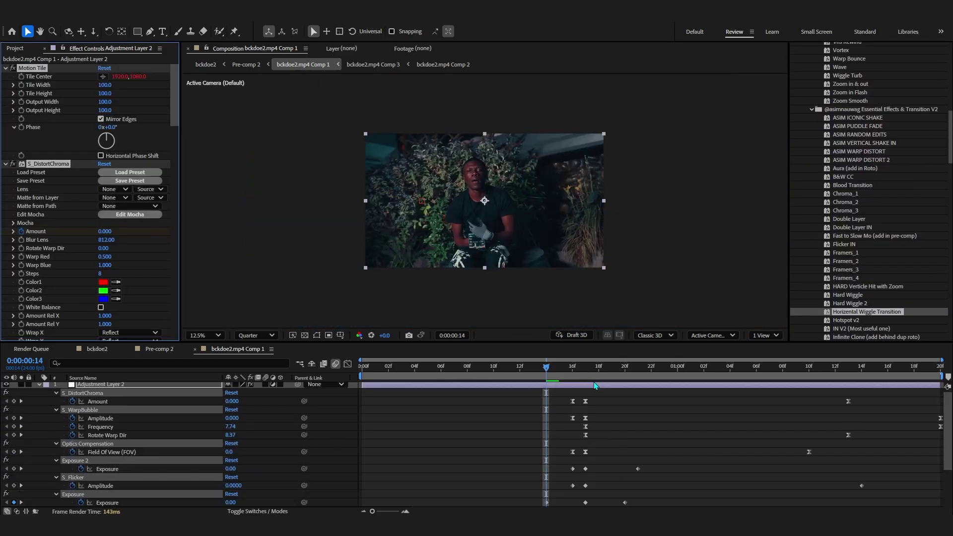
drag(626, 369, 702, 389)
drag(569, 370, 747, 396)
key(period)
key(space)
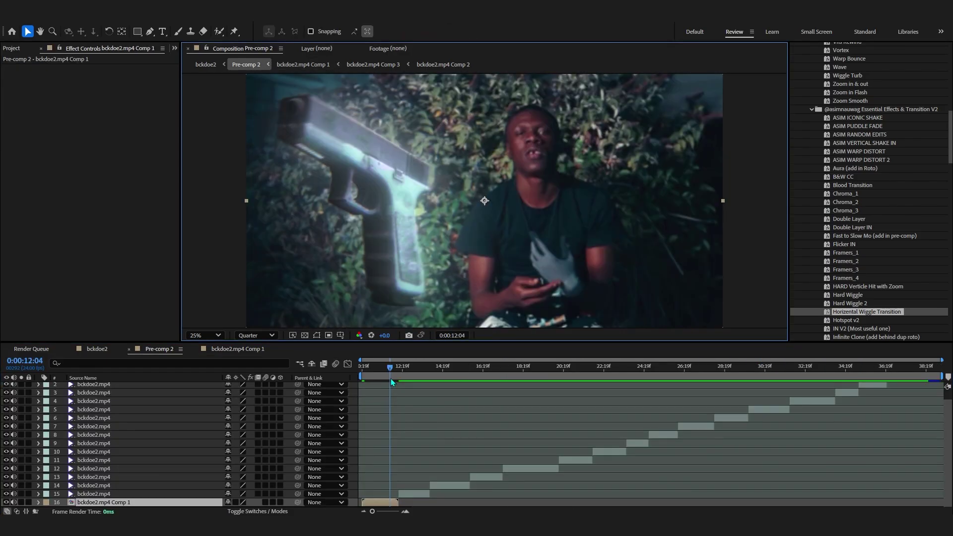
Return to Pre-comp 2 and play back the clips that follow bckdoe2.mp4 Comp 1, starting from 0:00:13:11.
drag(391, 370, 347, 376)
key(equal)
key(equal)
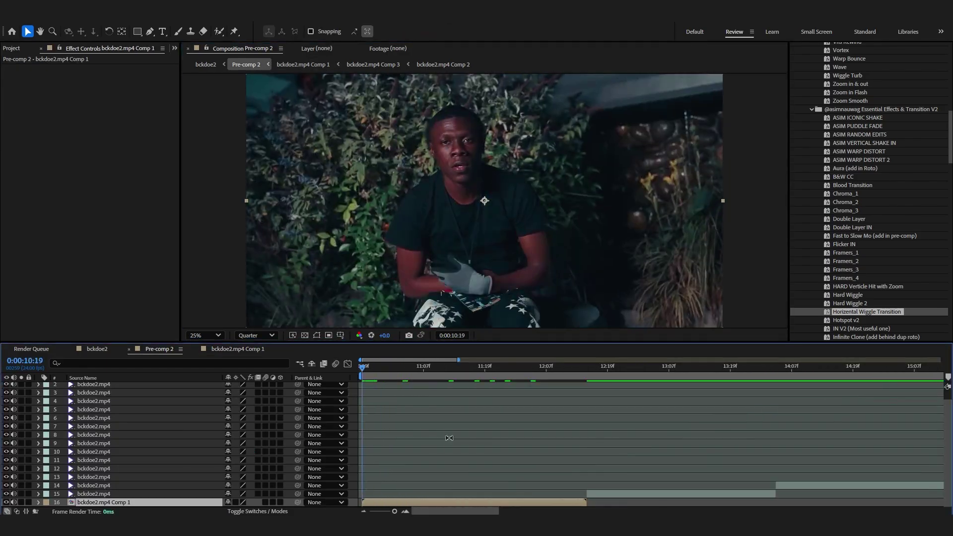
click(595, 369)
key(space)
key(minus)
key(minus)
key(space)
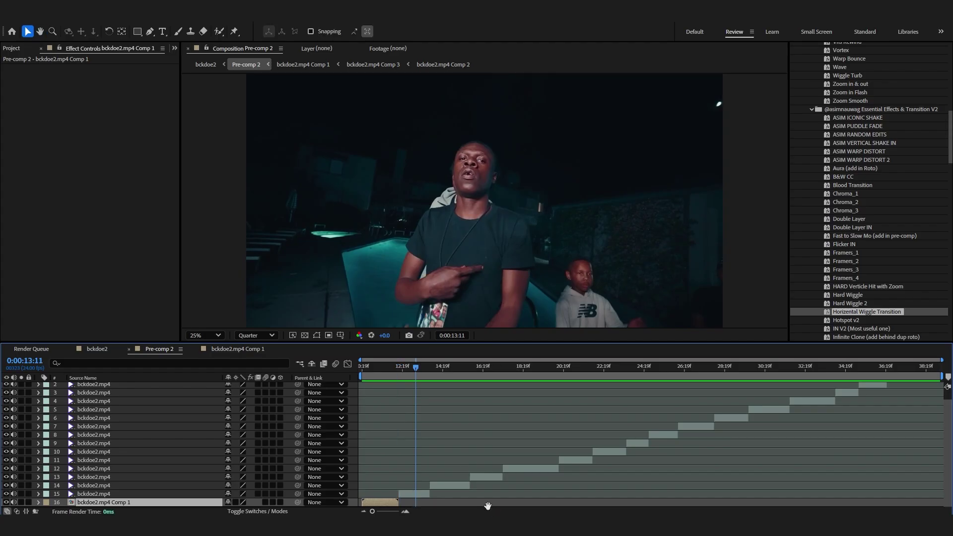
key(space)
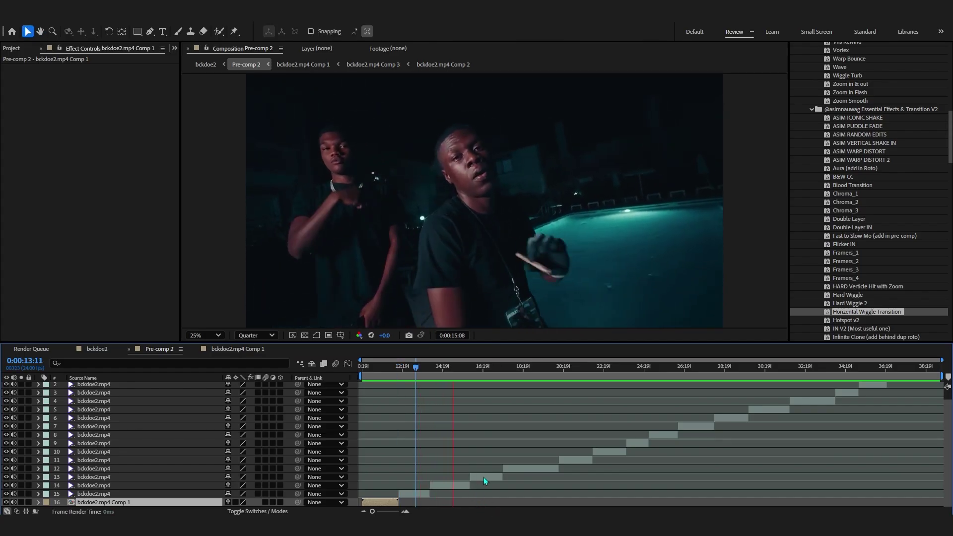